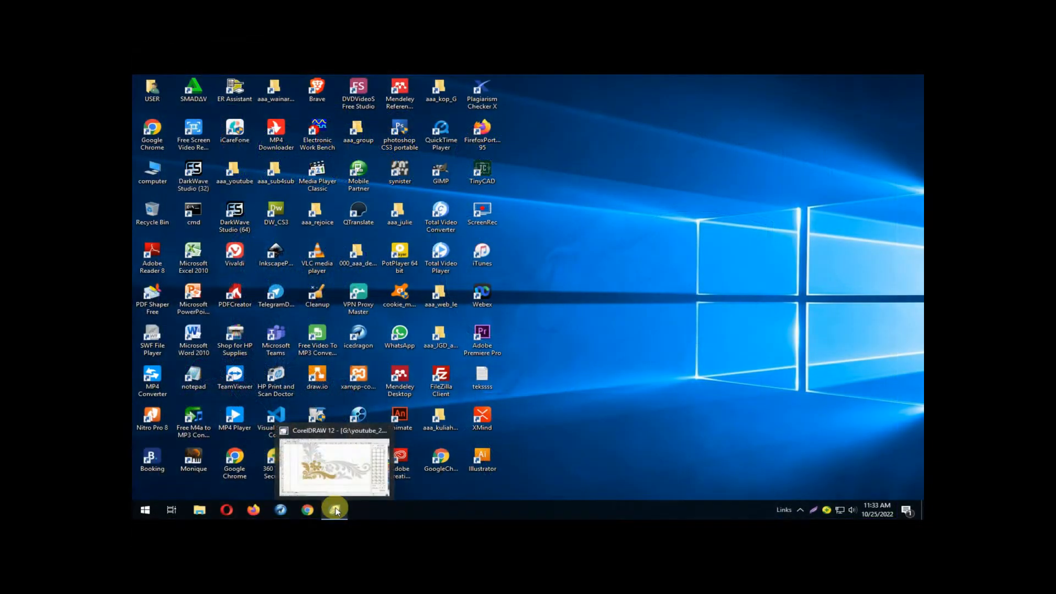
Switch to CorelDRAW and outline the thin grey stem beside the gold flower with a closed two-node Bezier path
click(334, 510)
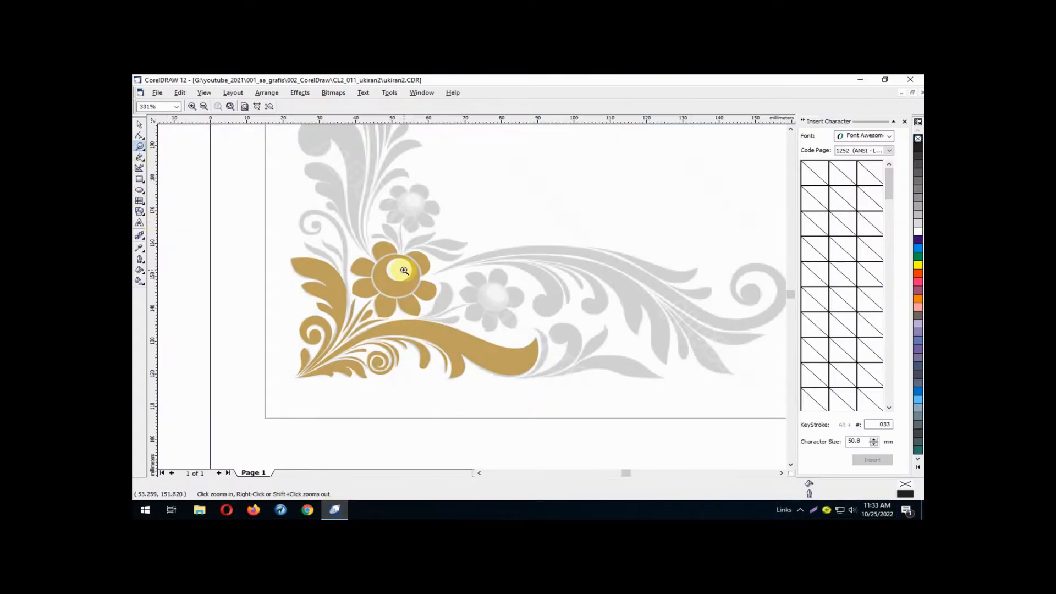
drag(405, 271, 476, 346)
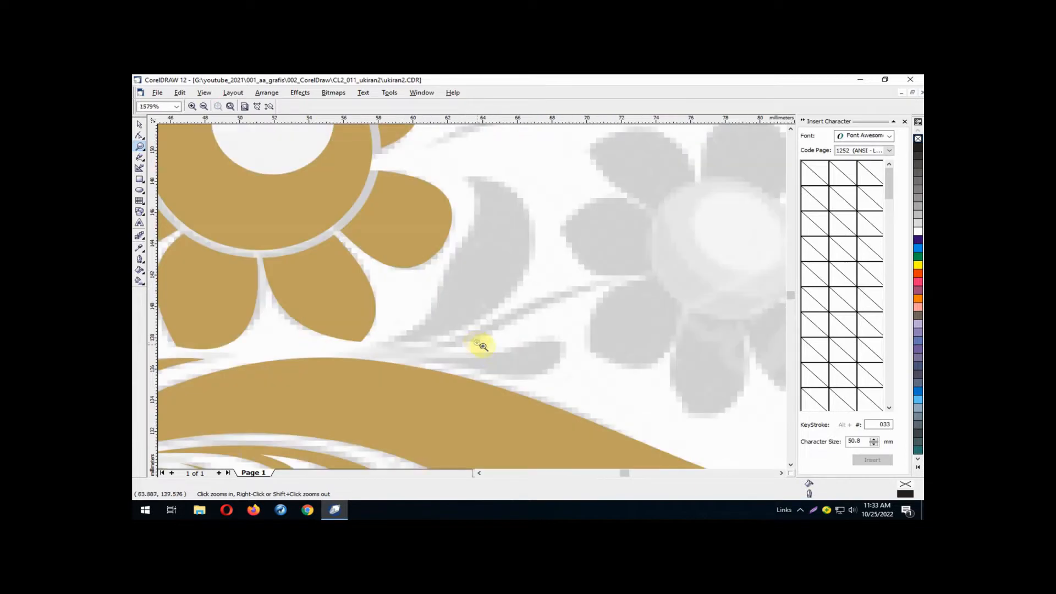
click(140, 158)
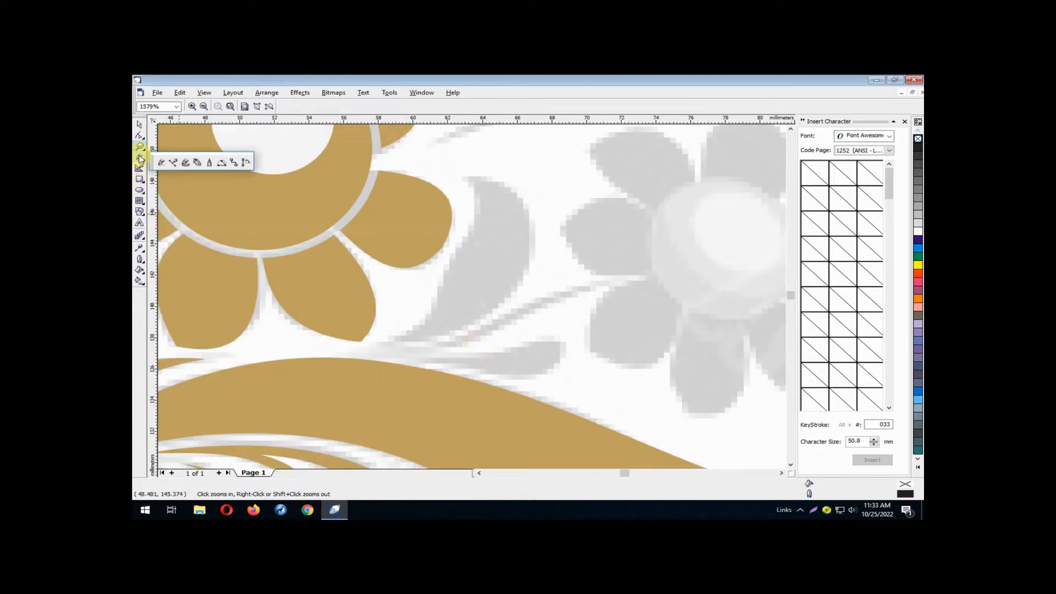
click(175, 162)
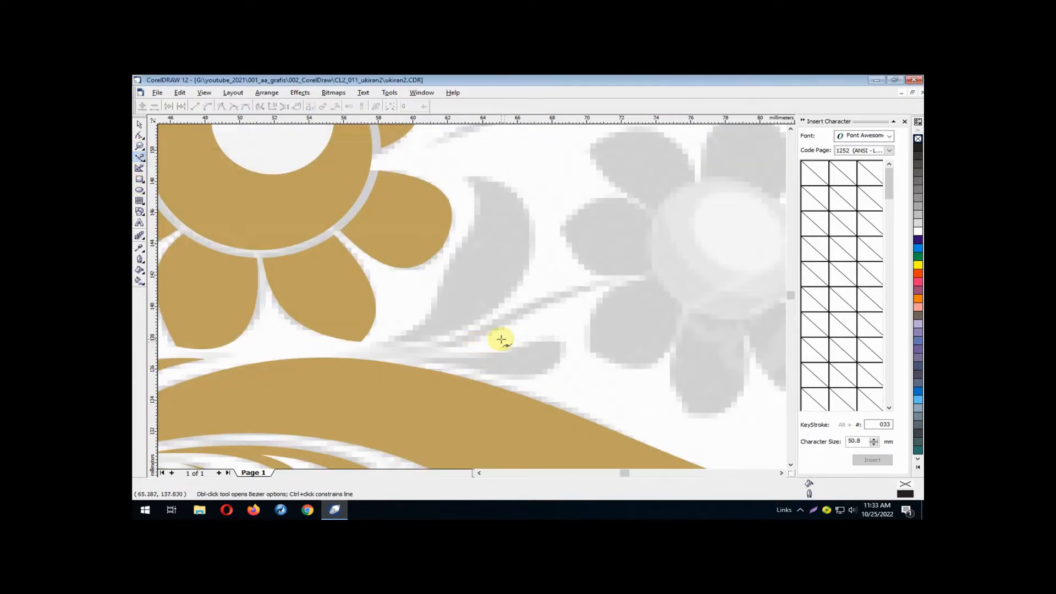
click(414, 347)
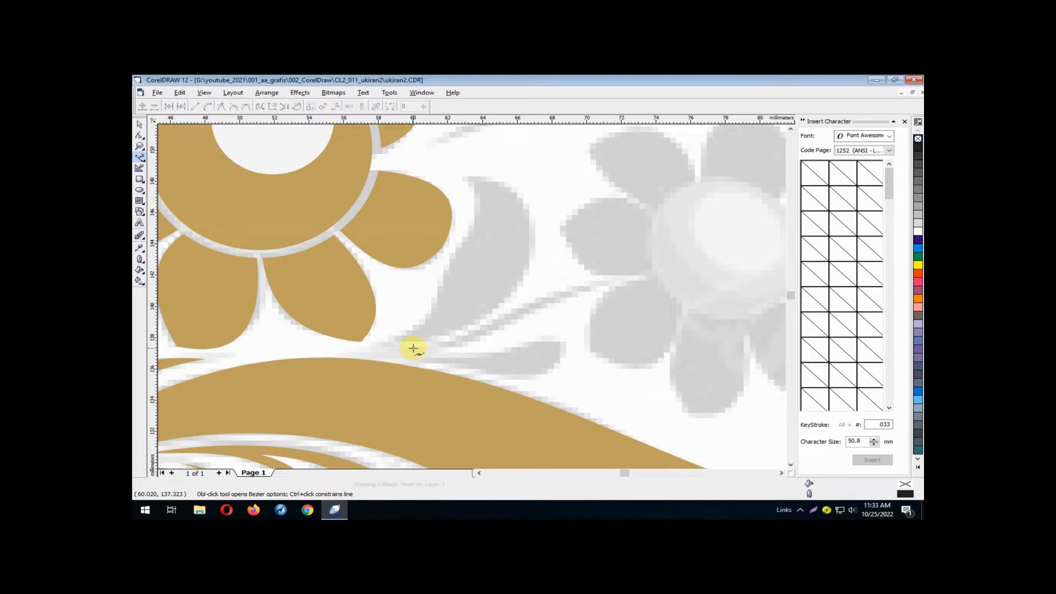
click(611, 279)
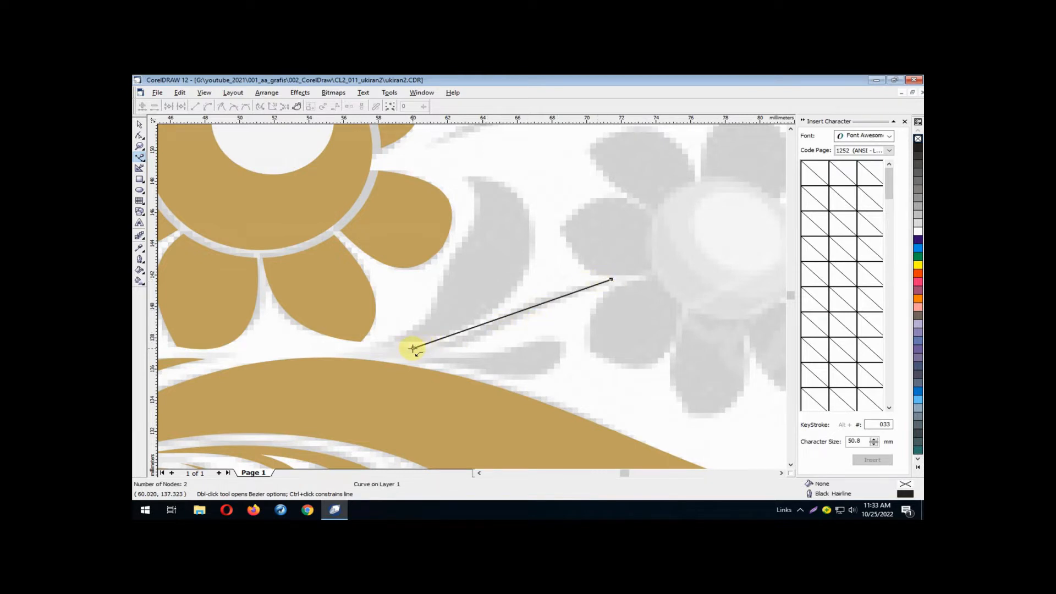
Convert both segments of the stem path to curves and bow them apart along the stem's upper and lower edges
click(139, 135)
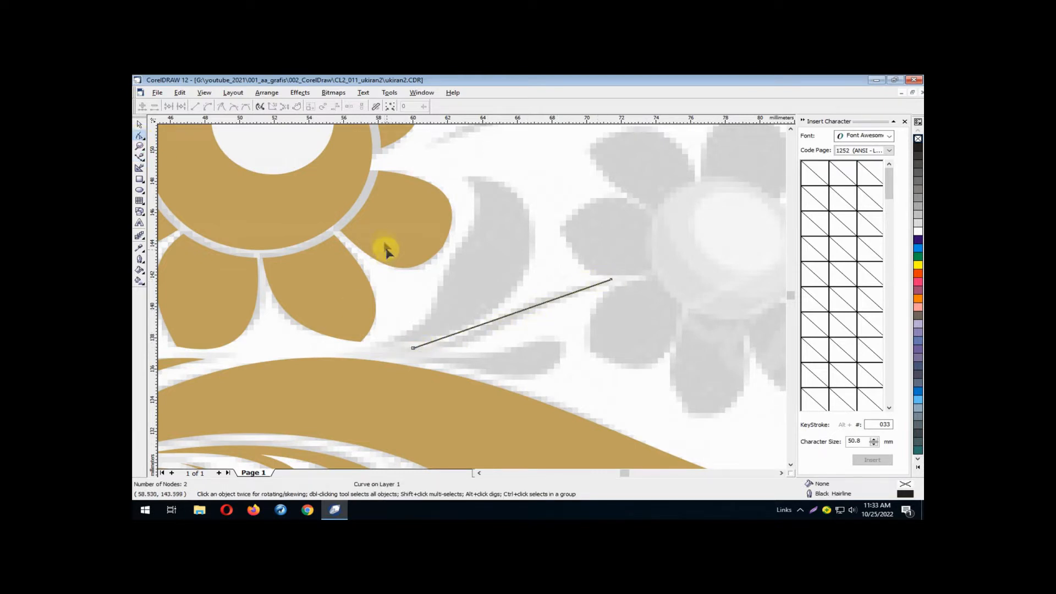
drag(582, 316, 647, 388)
click(208, 106)
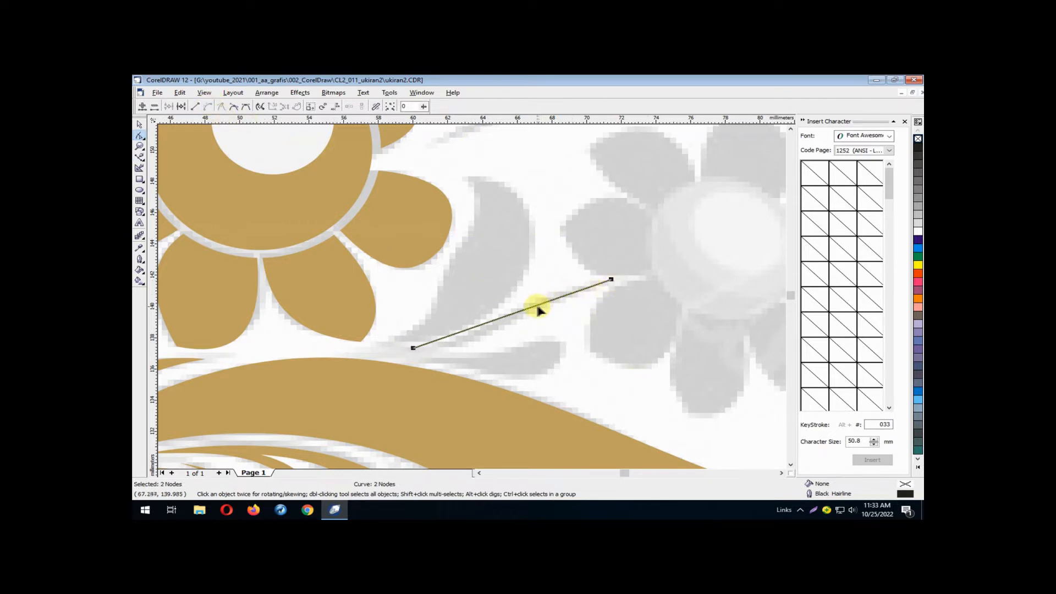
drag(535, 303, 605, 285)
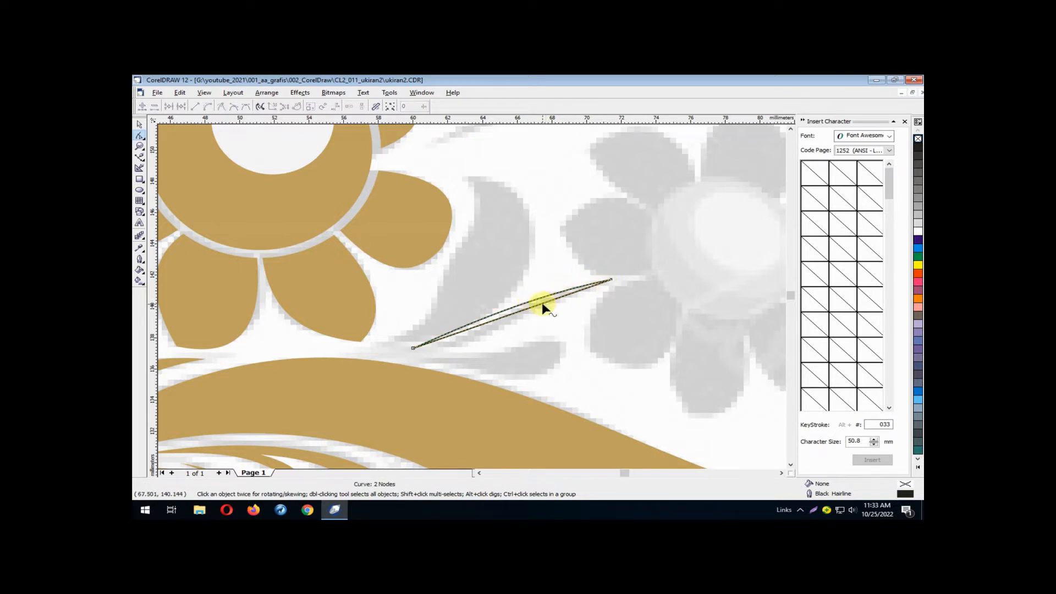
drag(541, 304, 522, 328)
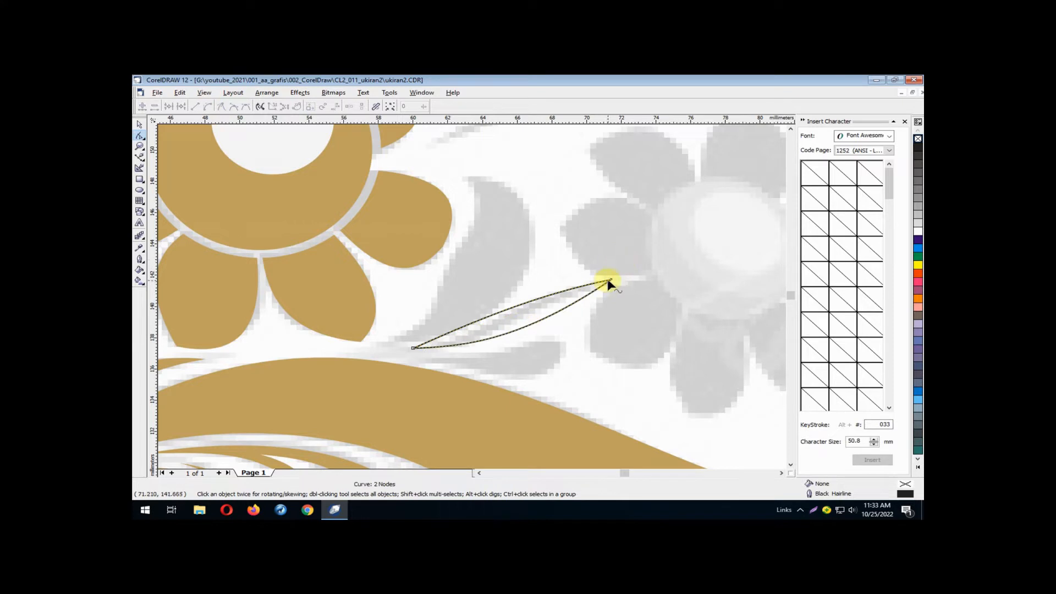
Adjust the curve handles at both stem nodes so the outline follows the narrow S-shaped grey stem
click(610, 280)
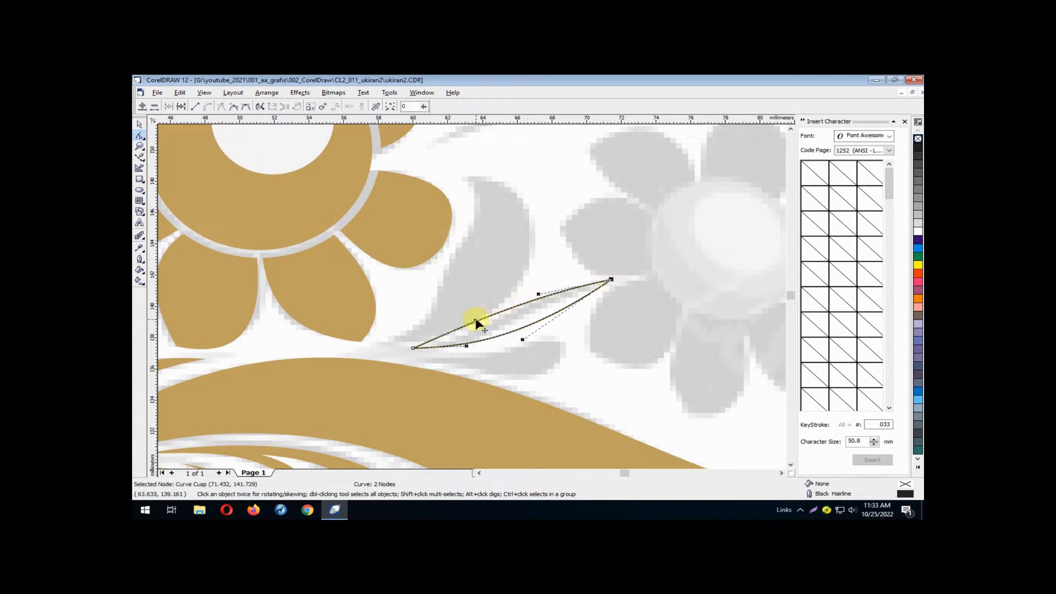
drag(476, 321, 495, 334)
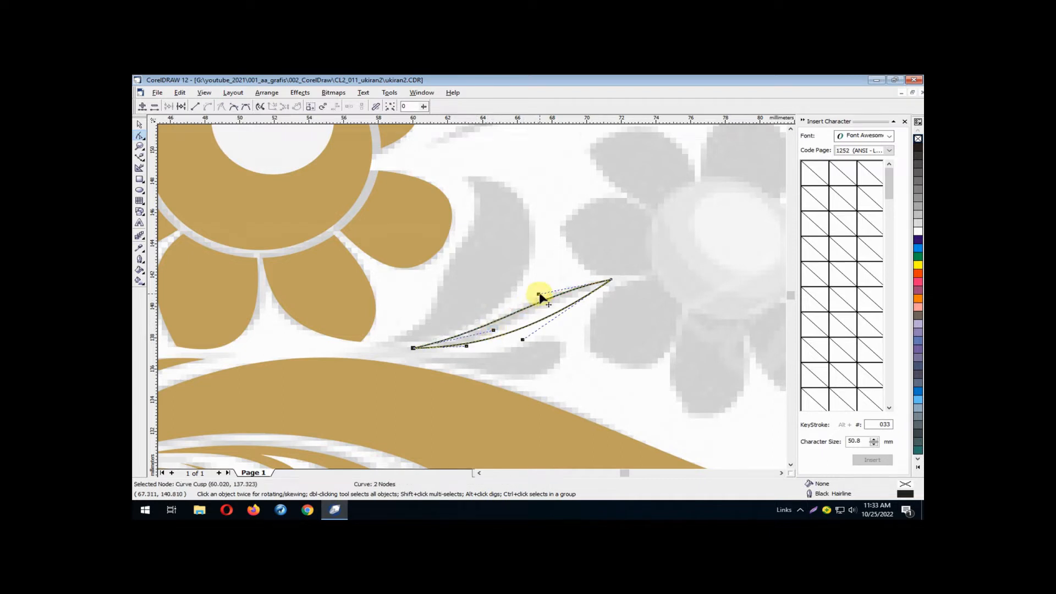
drag(539, 295, 538, 283)
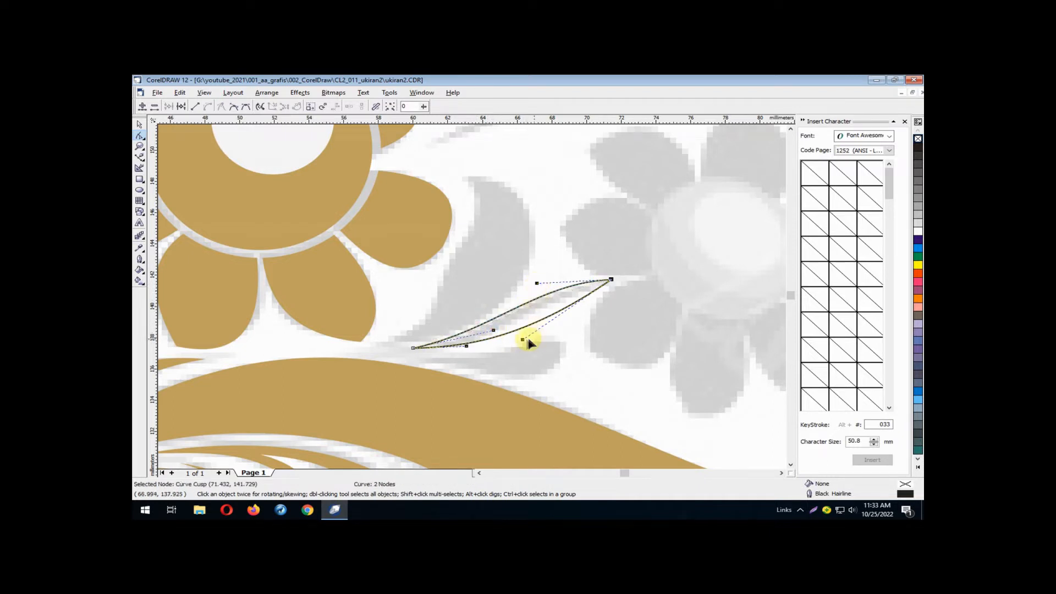
drag(466, 346, 534, 299)
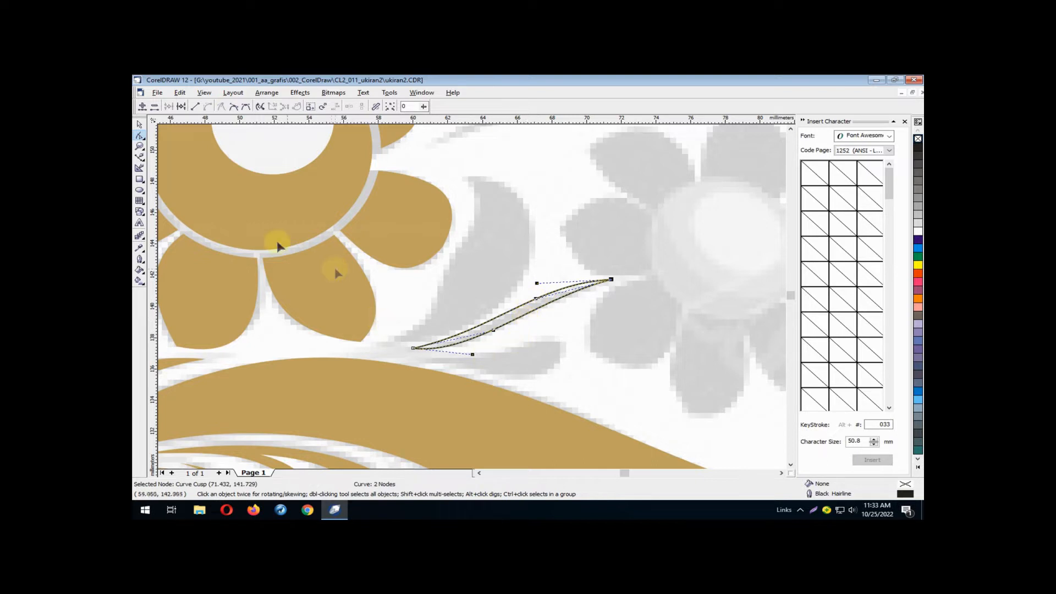
Draw a closed three-node Bezier outline around the small grey leaf below the stem
click(139, 157)
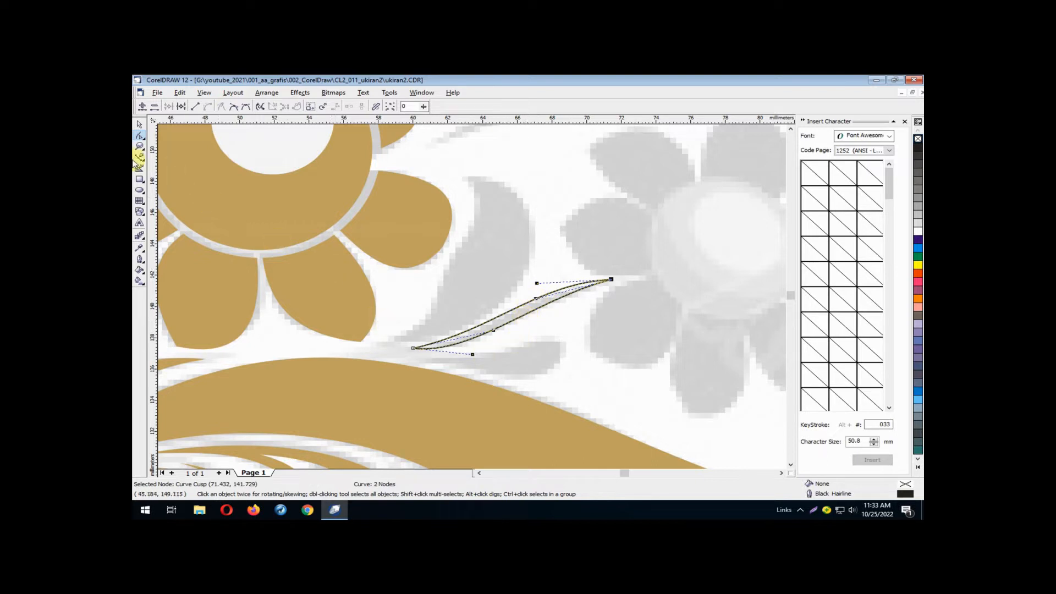
click(424, 360)
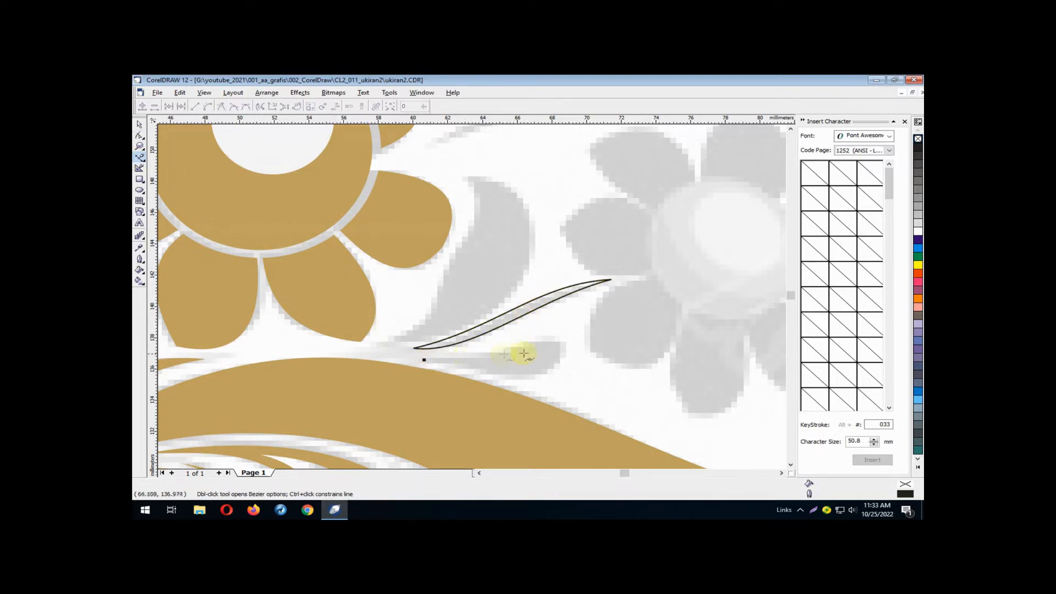
click(565, 335)
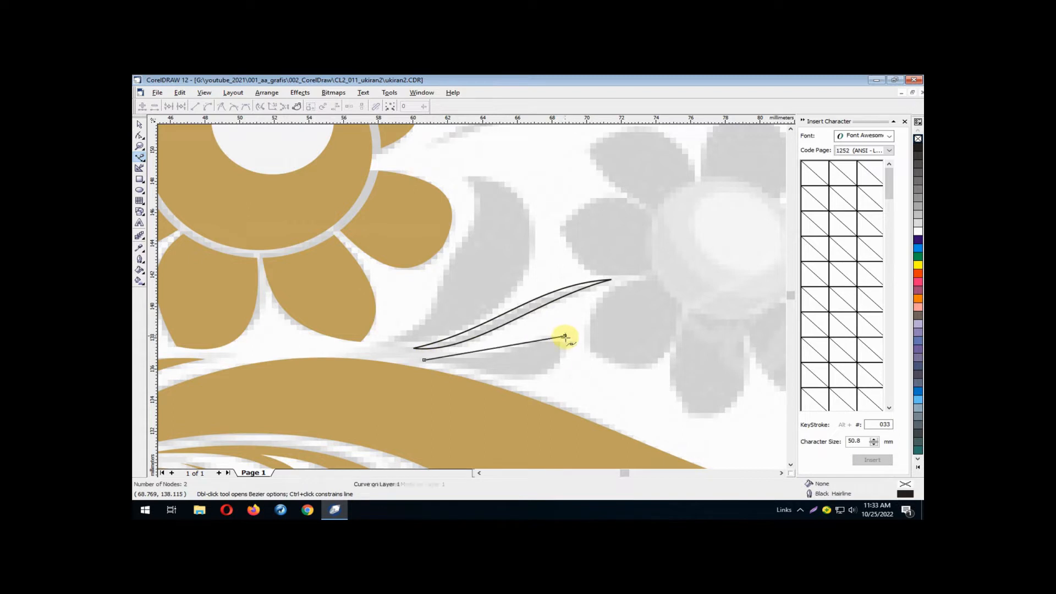
click(490, 375)
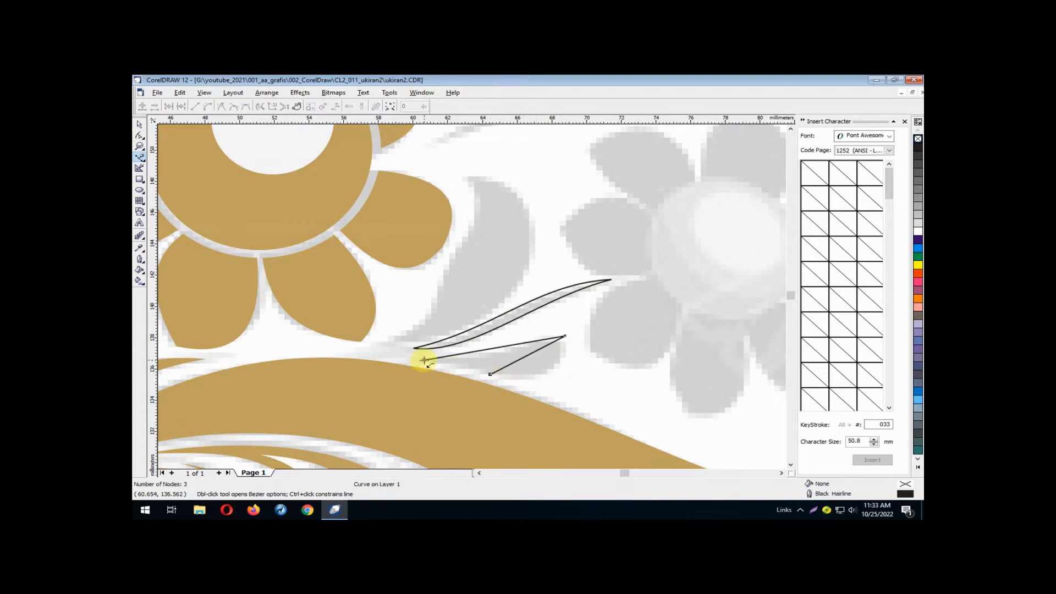
click(425, 359)
Convert the small leaf's segments to curves and shape its lower and upper edges to match the grey leaf
click(140, 135)
drag(391, 294, 594, 390)
click(206, 106)
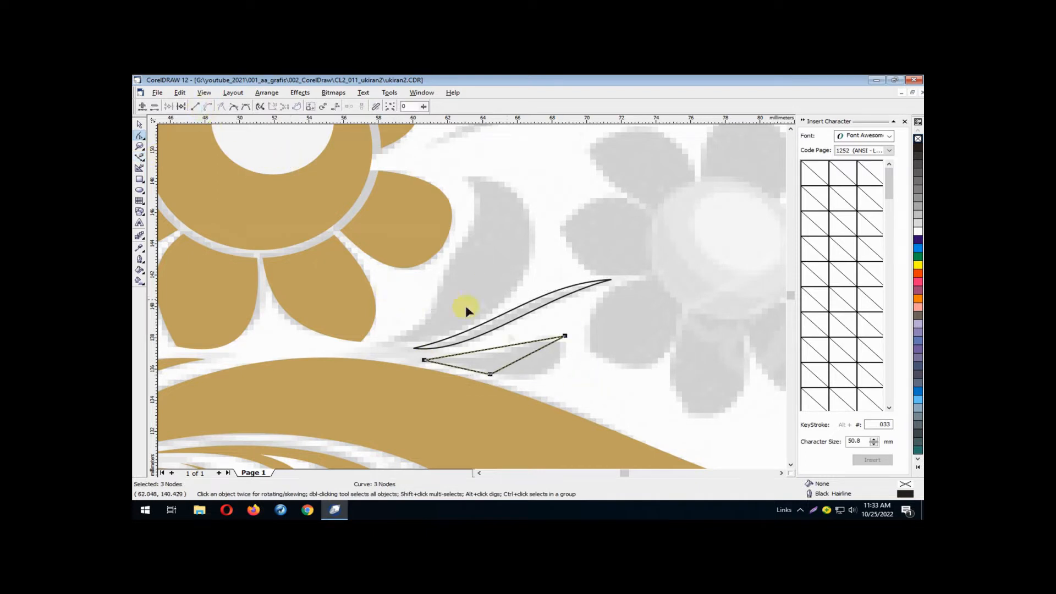
drag(519, 358, 539, 372)
drag(462, 368, 464, 364)
click(500, 384)
click(490, 374)
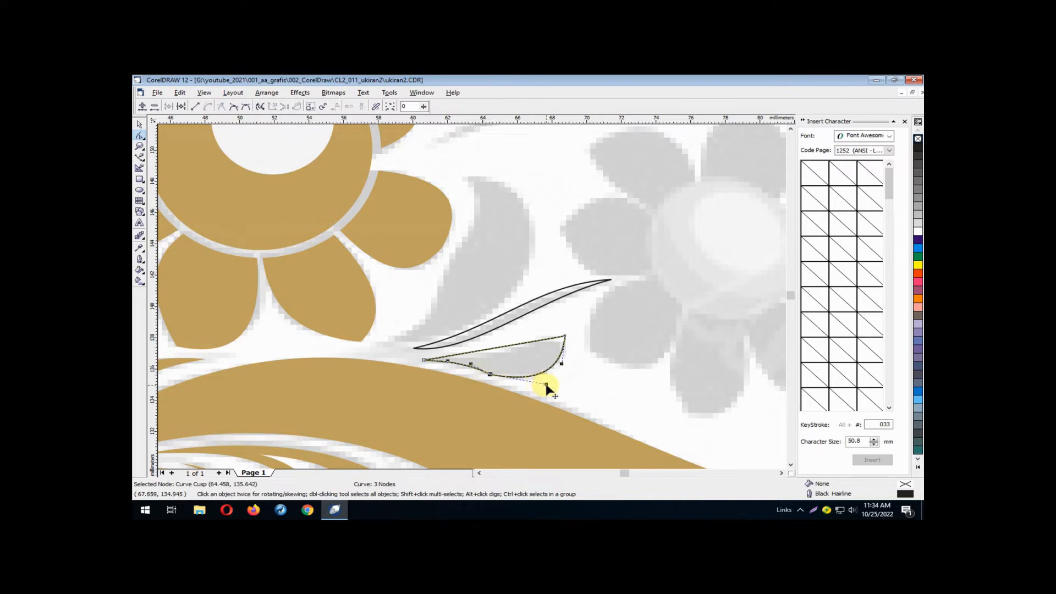
drag(546, 384, 542, 394)
mouse_move(521, 343)
mouse_down()
mouse_move(472, 352)
mouse_move(510, 355)
mouse_up()
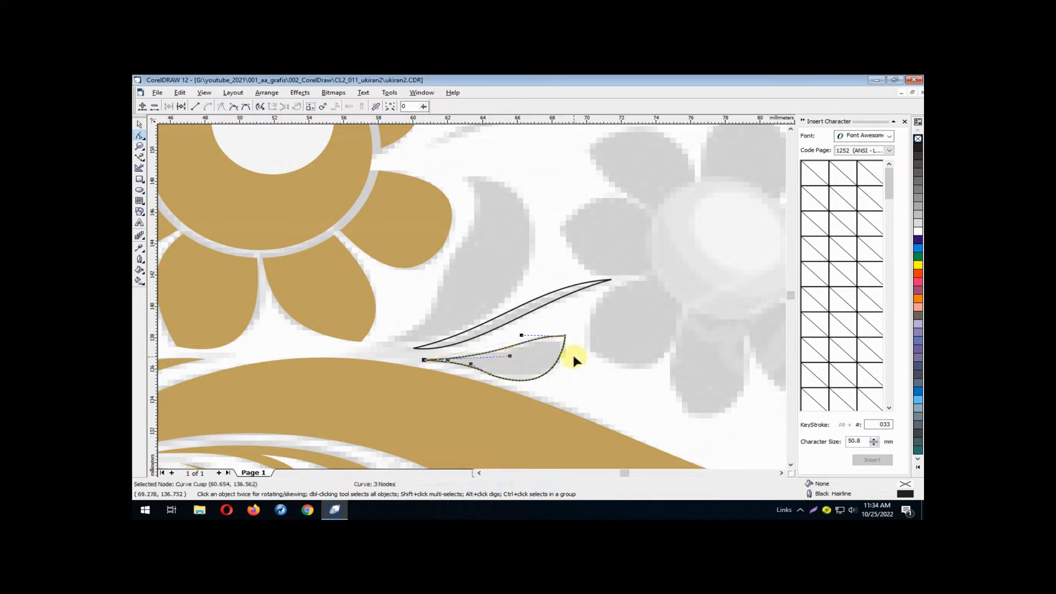
Draw a closed three-node Bezier outline for the large grey leaf above the stem, with a node on its inner edge
click(140, 156)
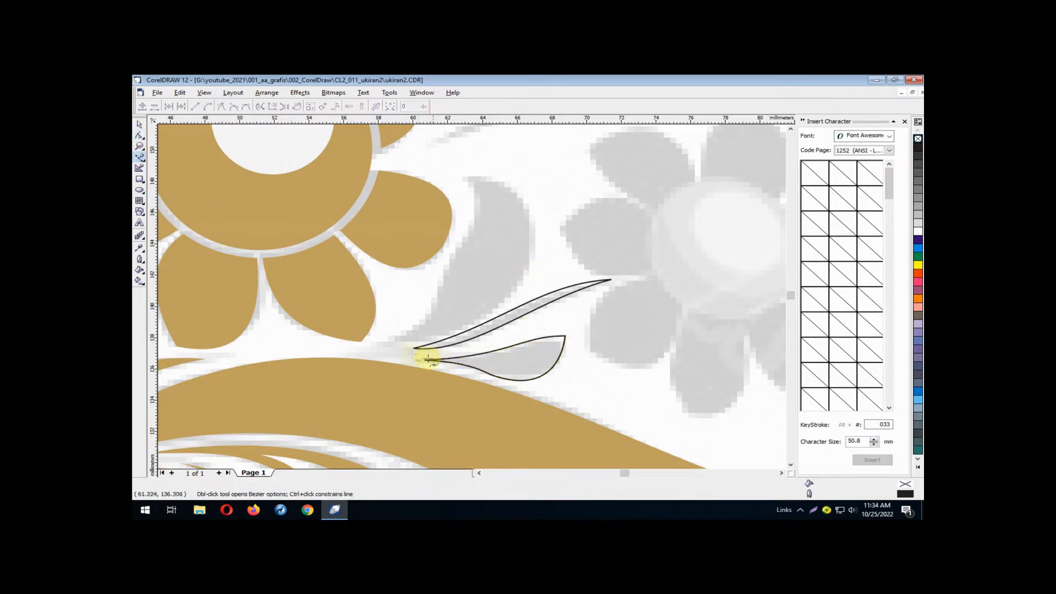
click(392, 341)
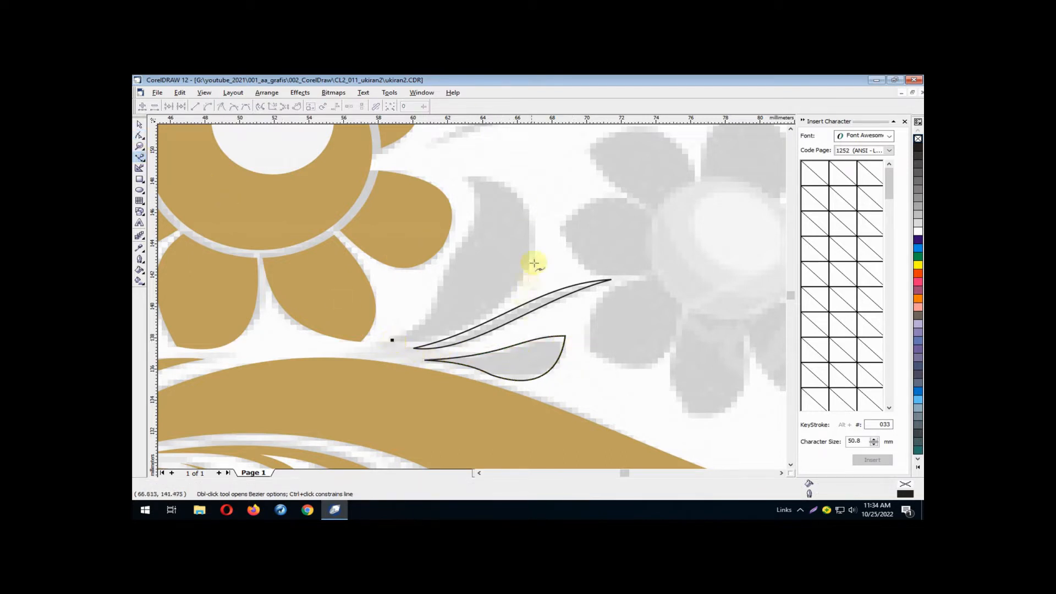
click(464, 175)
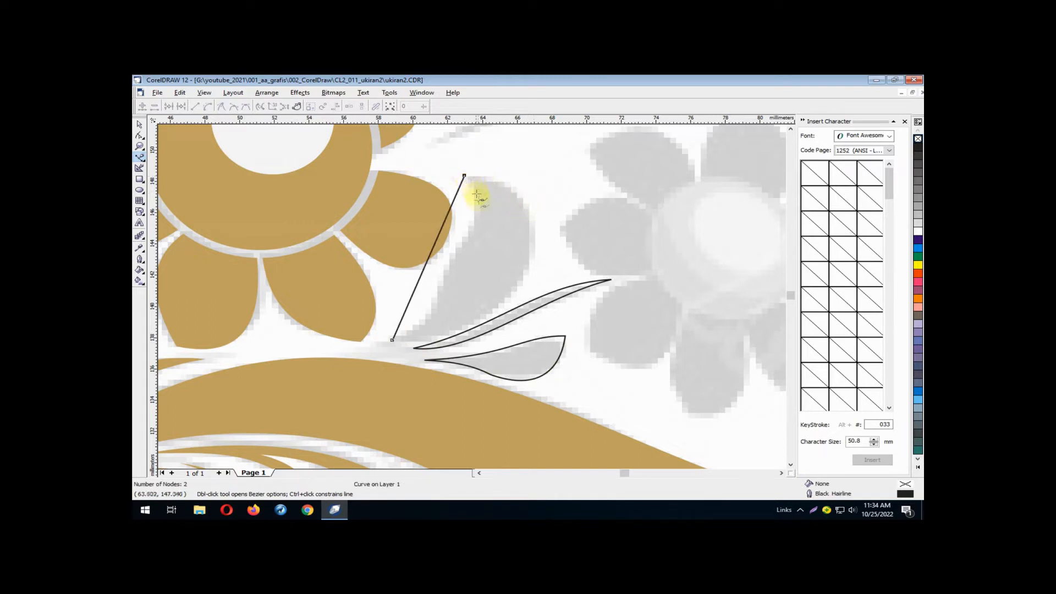
click(453, 254)
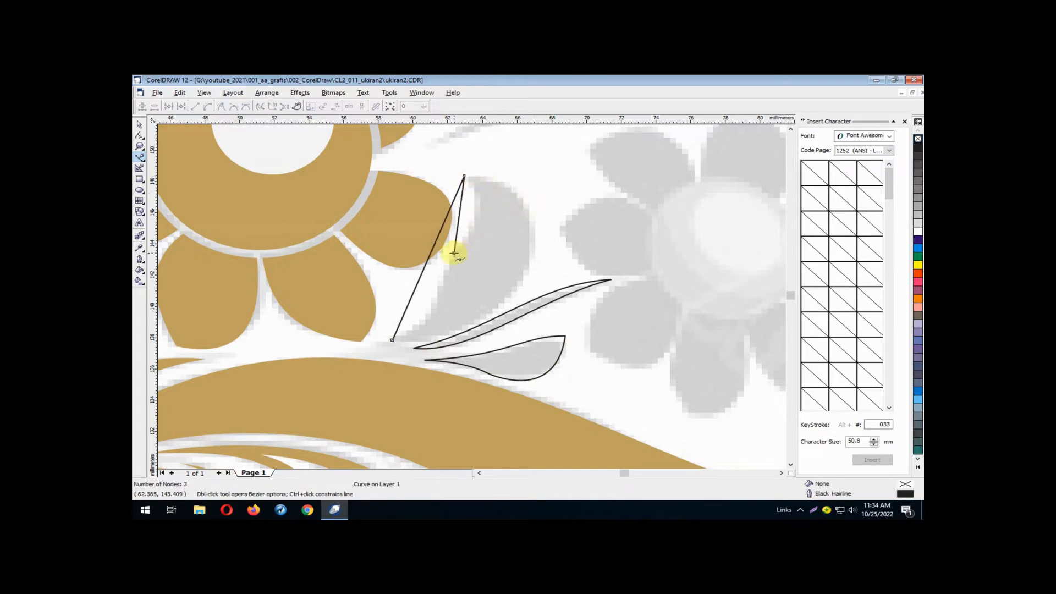
click(392, 340)
Convert the large leaf's segments to curves and bend its outer edge to follow the rounded side of the grey leaf
click(139, 134)
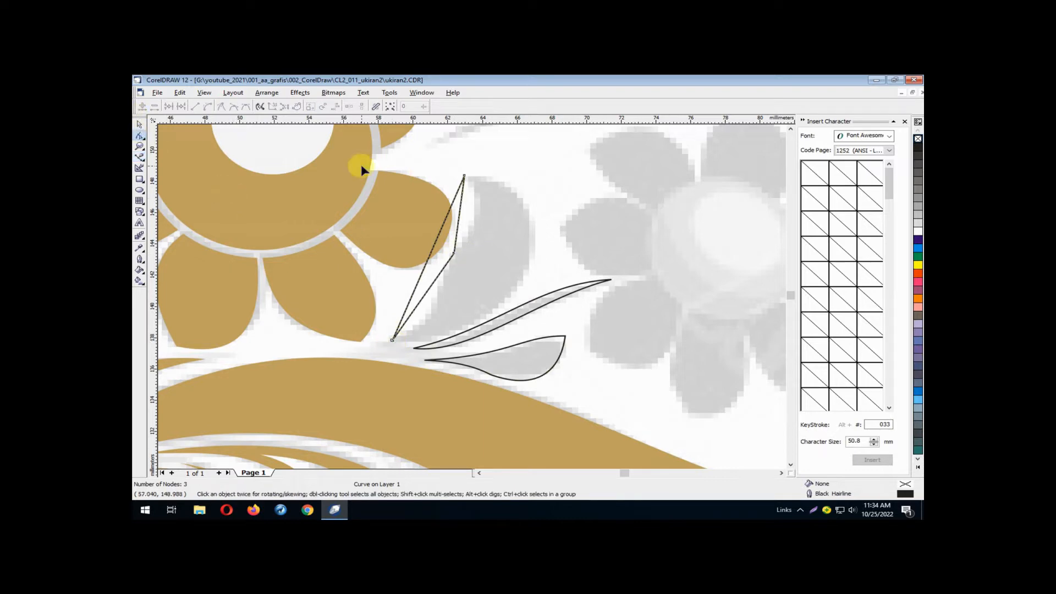
drag(376, 155, 520, 355)
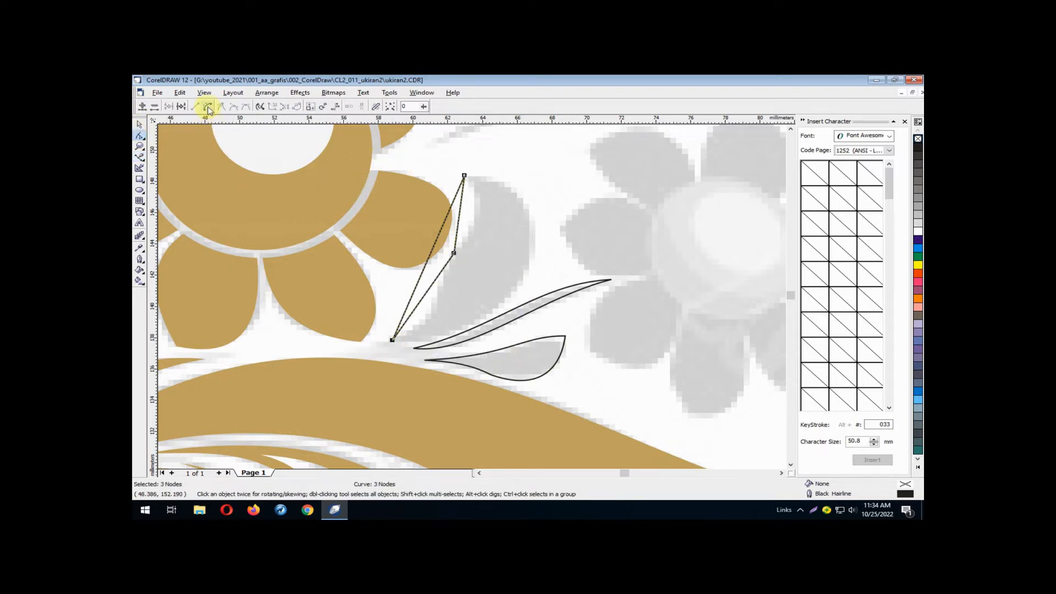
click(208, 108)
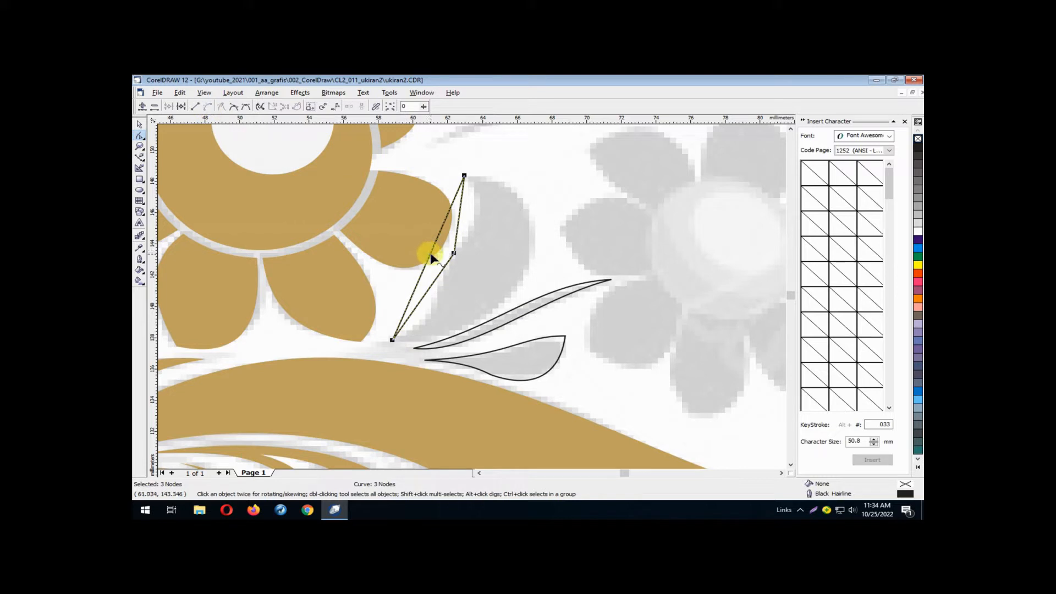
drag(432, 257, 506, 288)
click(464, 177)
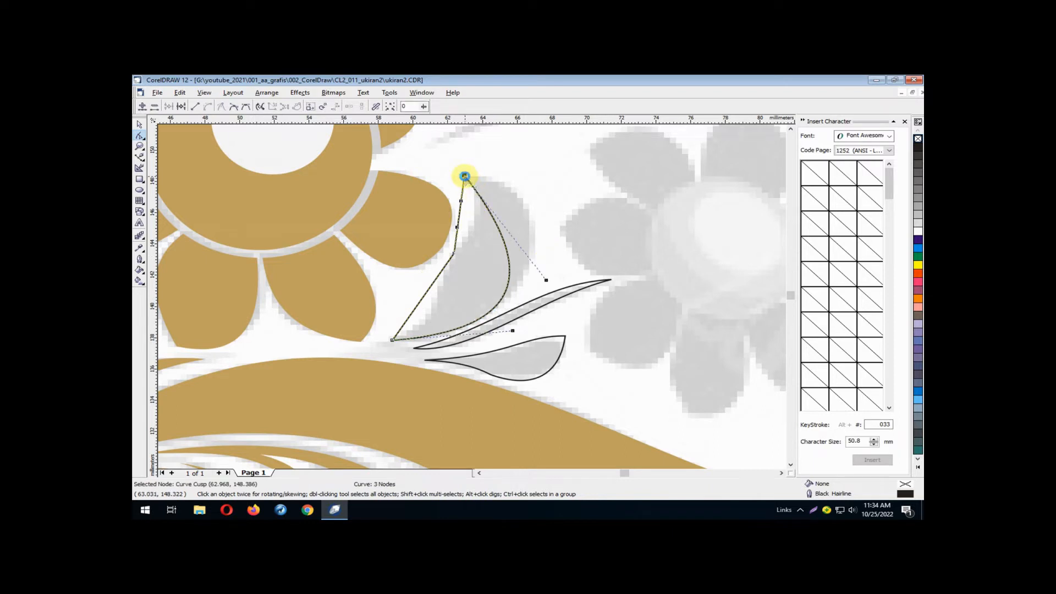
drag(546, 281, 605, 210)
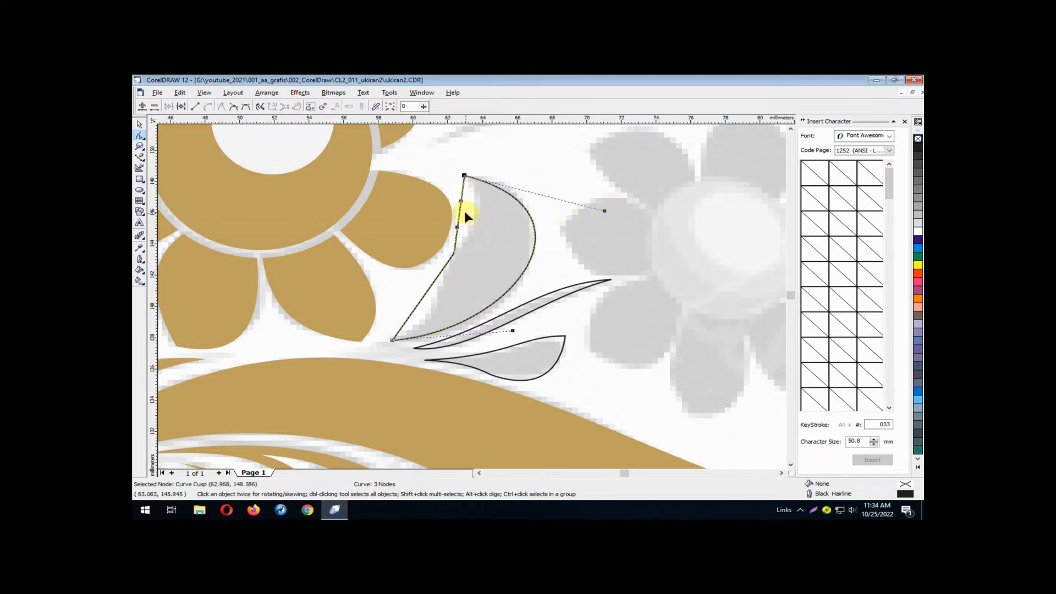
Curve the two inner-edge segments of the large leaf to match the grey template and finish node editing
drag(461, 214, 473, 215)
click(453, 251)
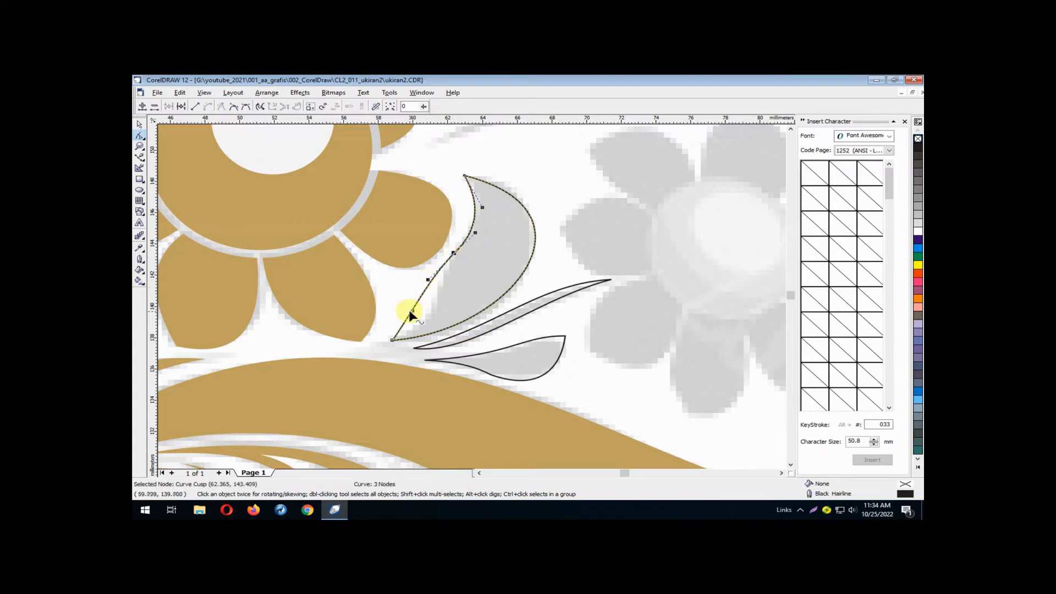
drag(413, 313, 454, 318)
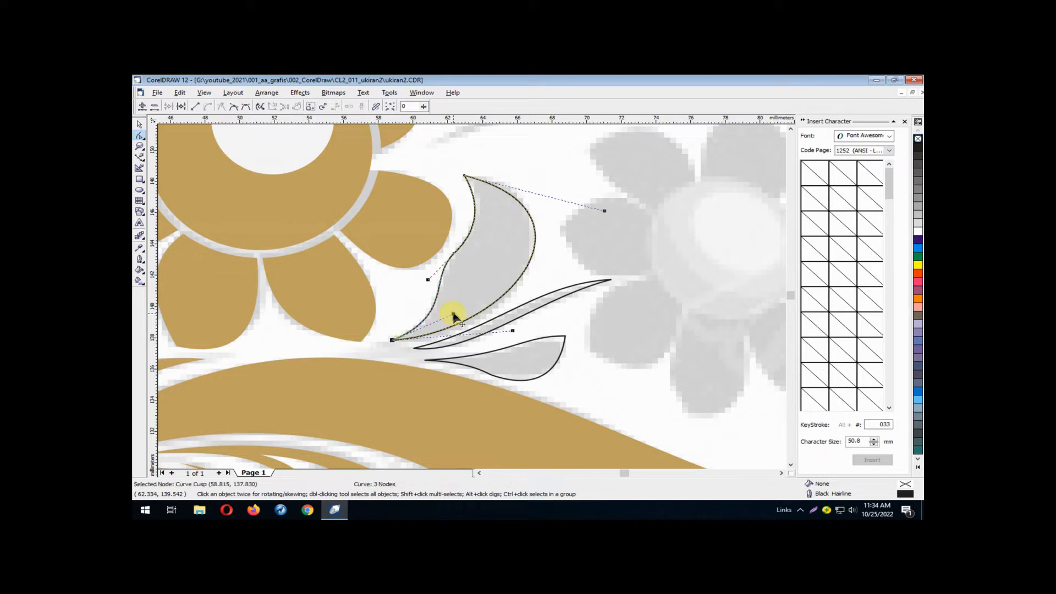
click(454, 252)
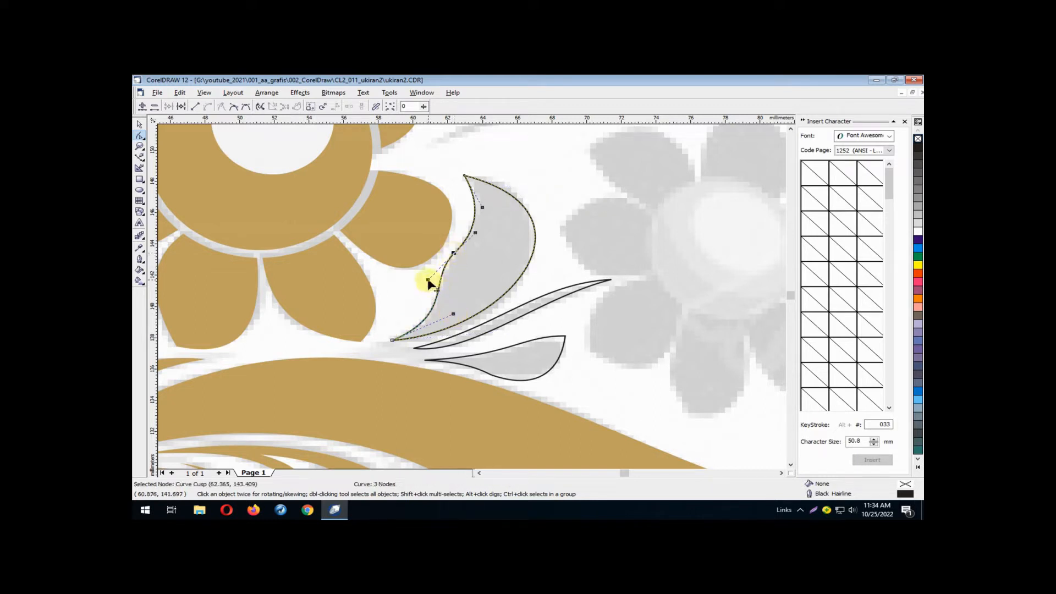
drag(428, 280, 426, 278)
click(604, 231)
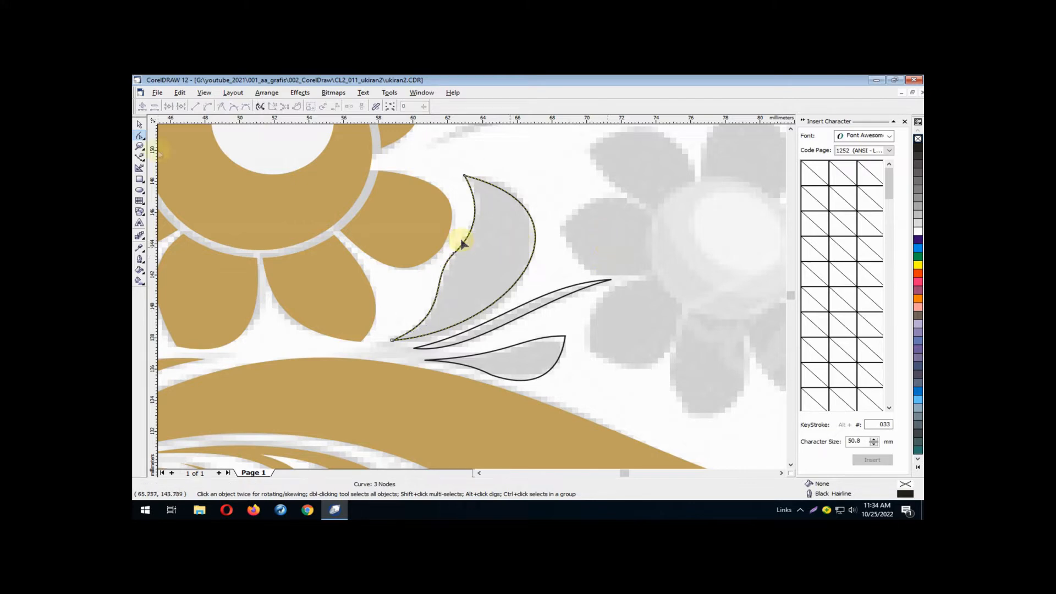
click(139, 126)
scroll(495, 280, down, 3)
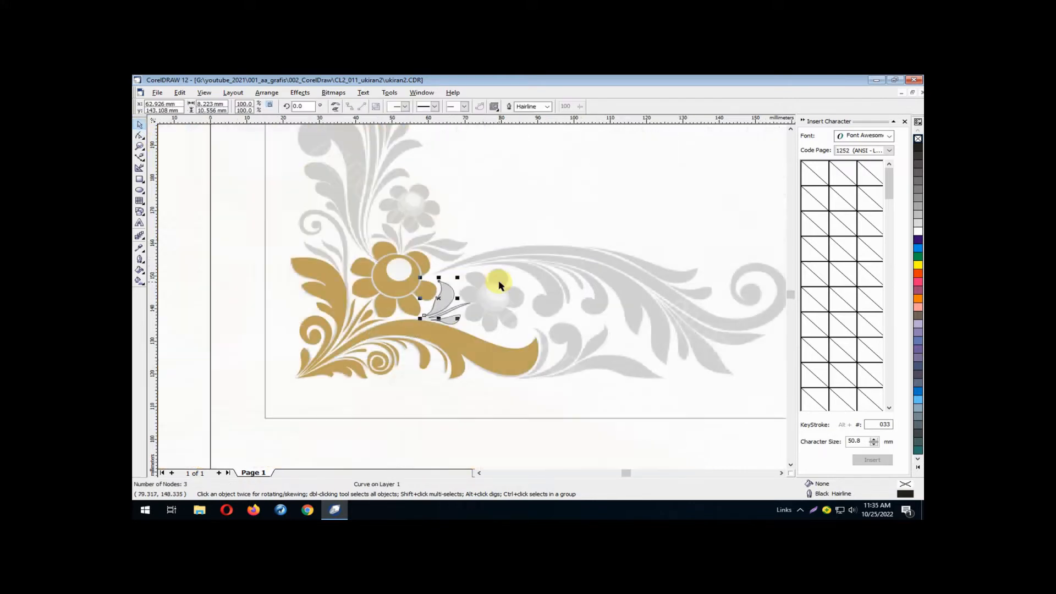
Select the large gold flower's petals together with its centre and group the two objects
click(498, 401)
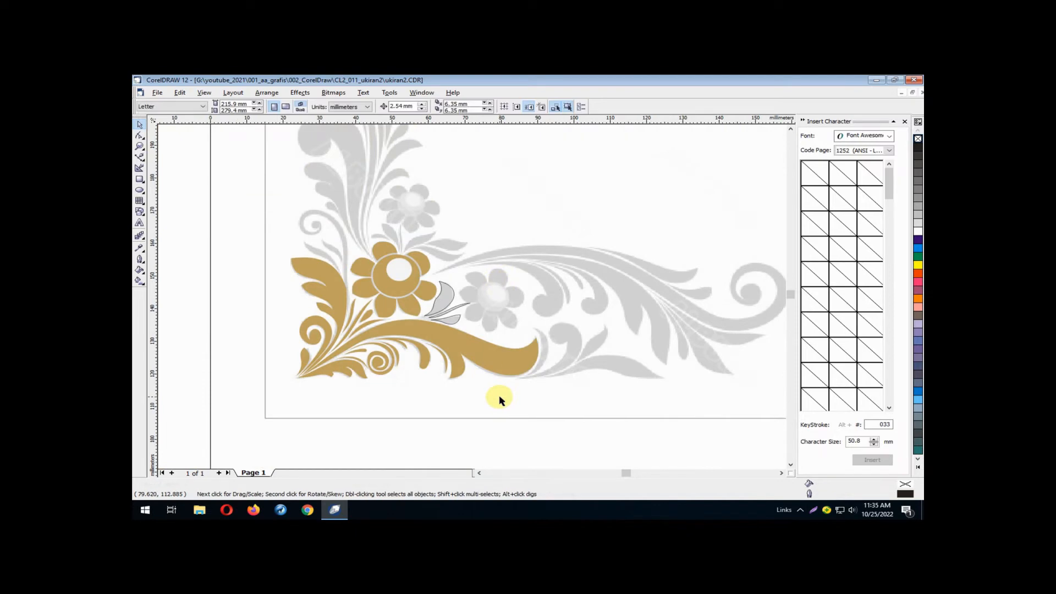
click(382, 268)
click(418, 240)
key(F2)
drag(330, 230, 460, 347)
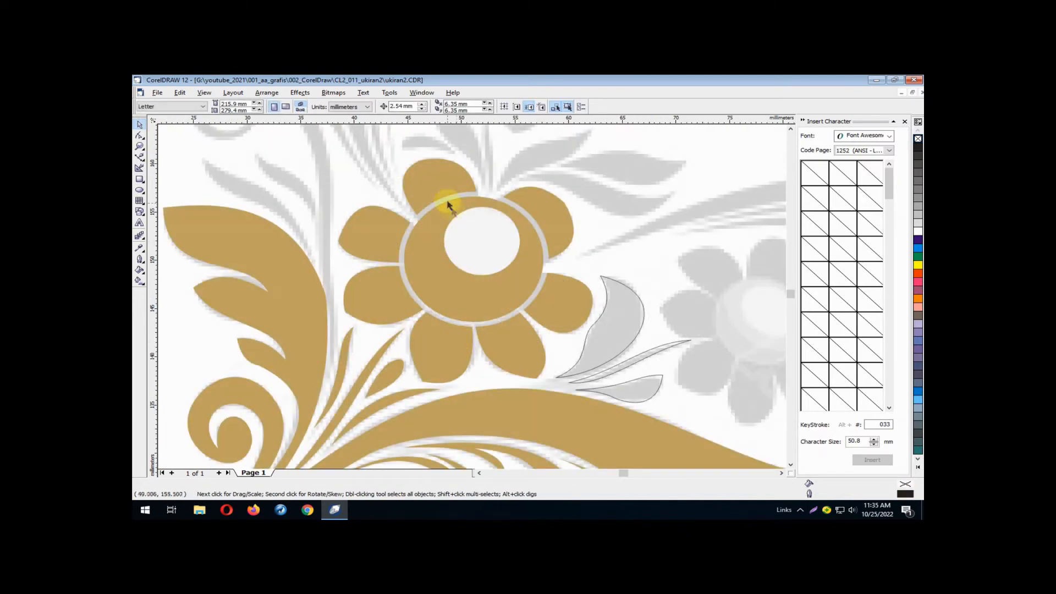
click(448, 187)
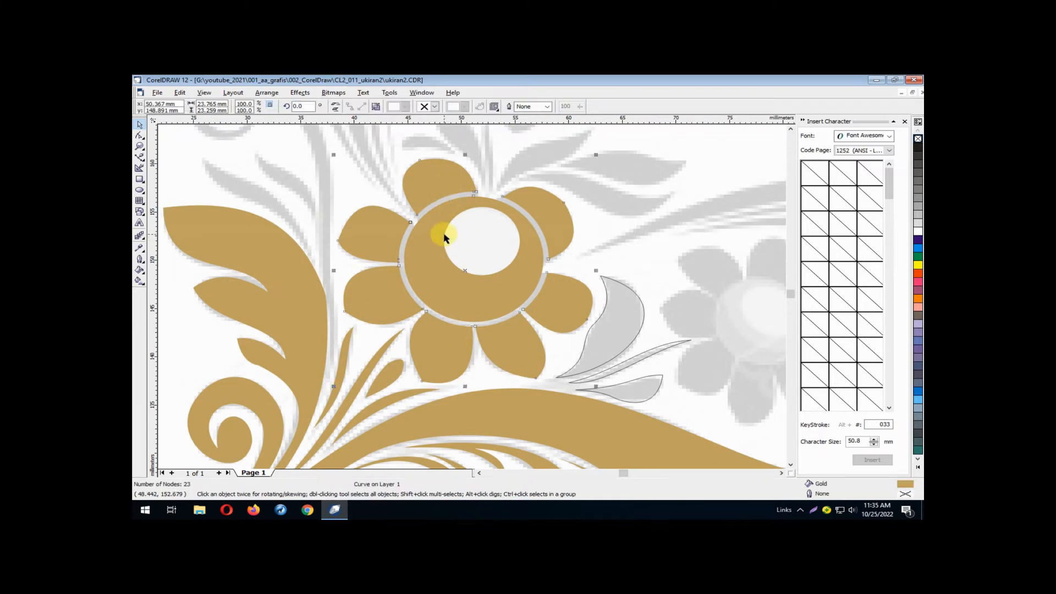
shift+click(445, 238)
click(267, 93)
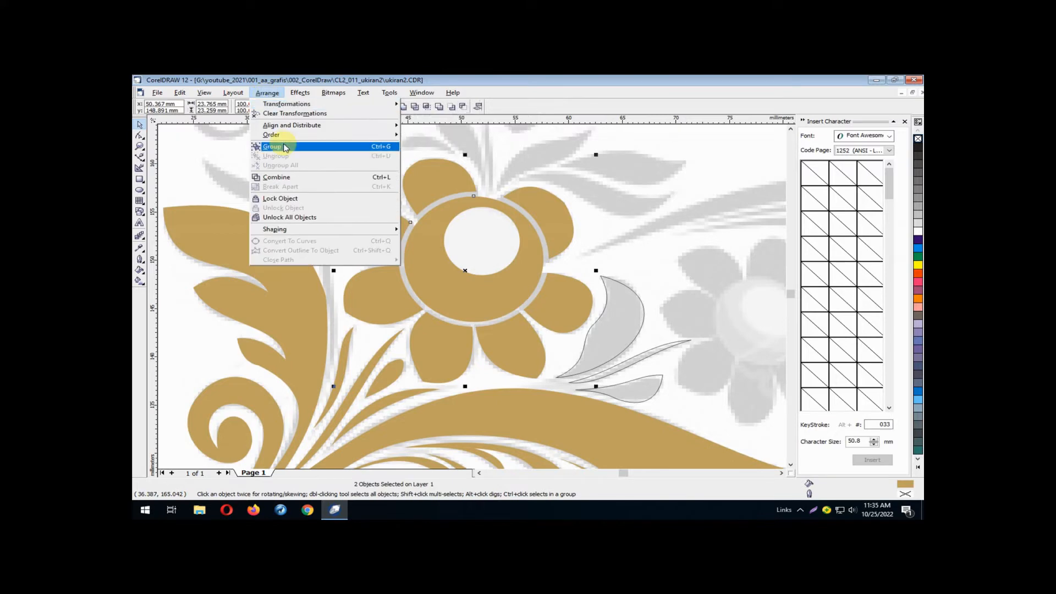
click(284, 147)
Make a copy of the grouped gold flower and move it over the neighbouring grey flower
click(183, 94)
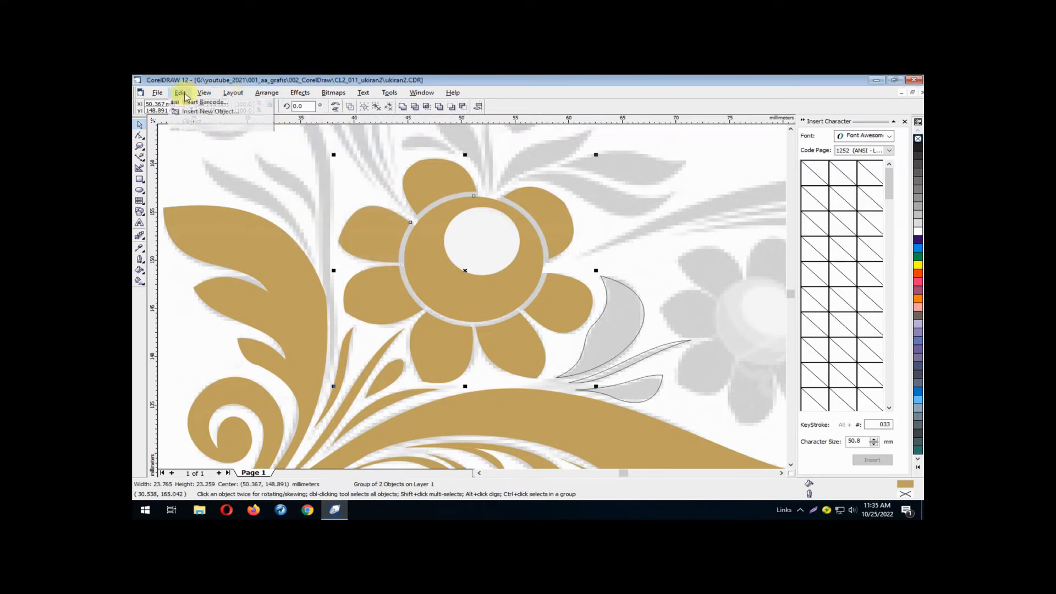
click(181, 94)
click(182, 93)
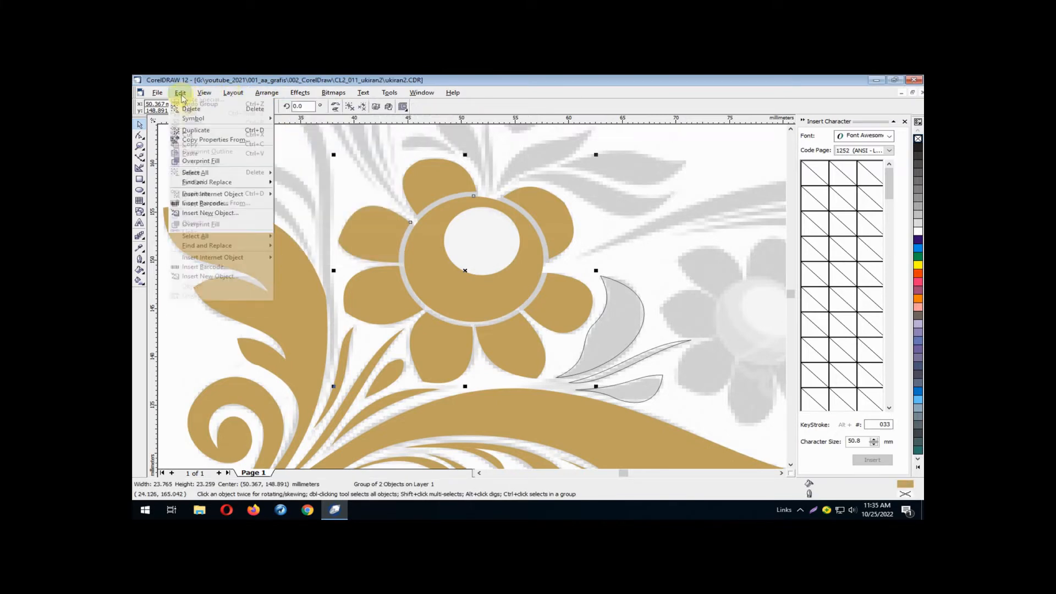
click(208, 146)
drag(466, 273, 694, 288)
Scale the flower copy down proportionally to about 82%, roughly 19.4 × 19 mm, to suit the smaller grey flower
scroll(694, 288, down, 3)
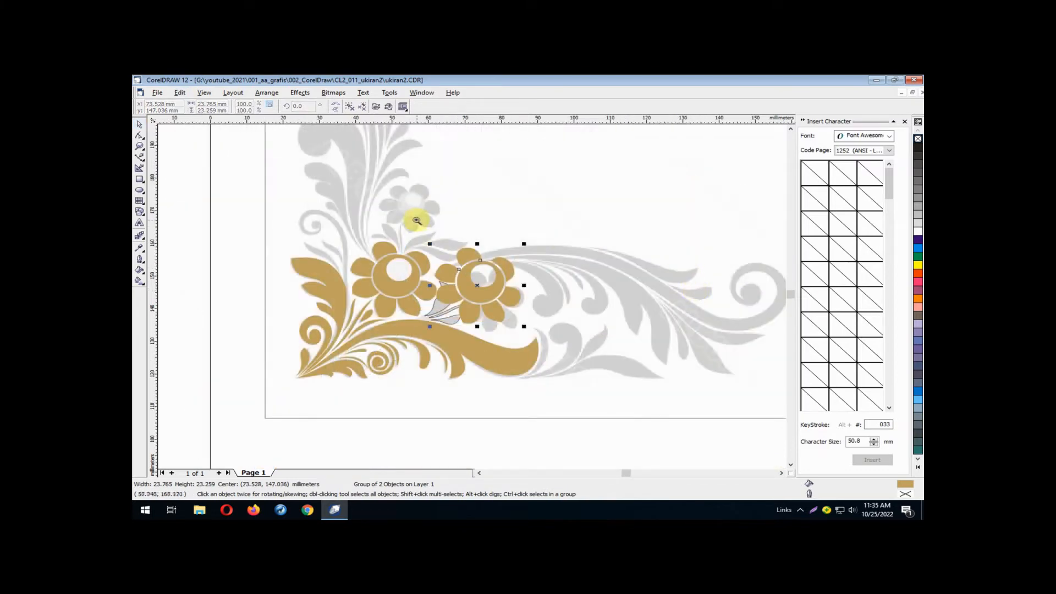
drag(416, 220, 581, 360)
drag(422, 275, 456, 308)
drag(560, 217, 521, 249)
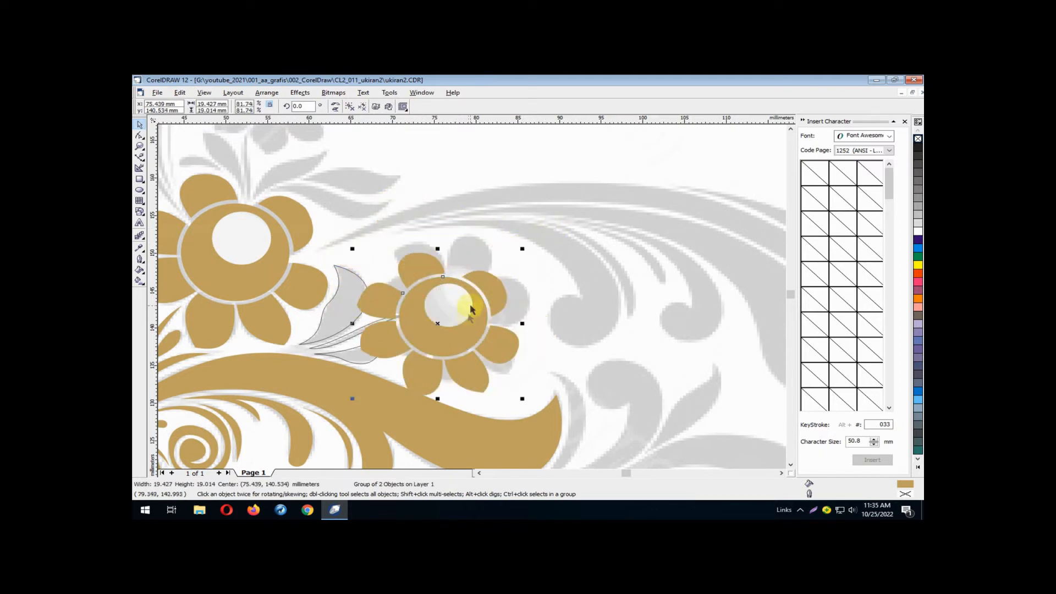
Move the flower copy closer to the grey flower and rotate it to about 333.7° to line up the petals
drag(473, 301, 502, 311)
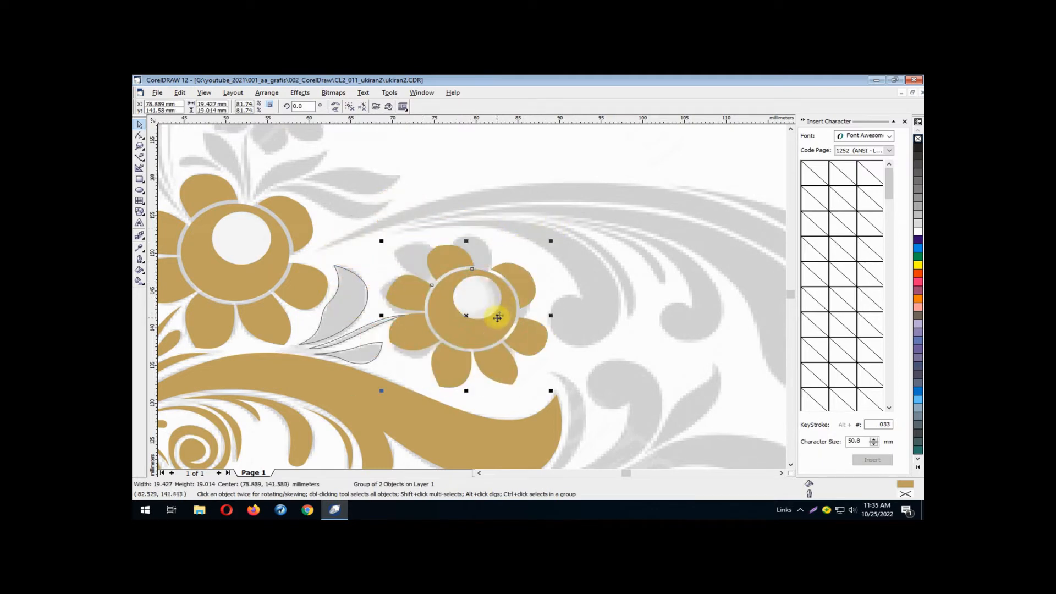
click(512, 296)
drag(550, 241, 566, 286)
click(587, 229)
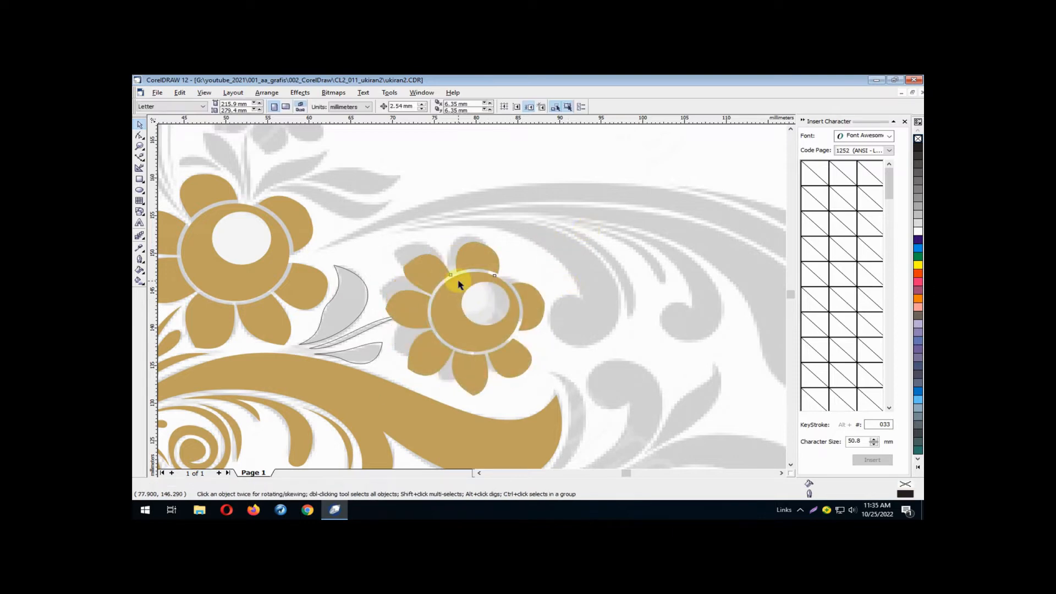
Shift the rotated flower copy slightly up over the grey template and shrink it a little more
click(461, 283)
drag(451, 291, 446, 280)
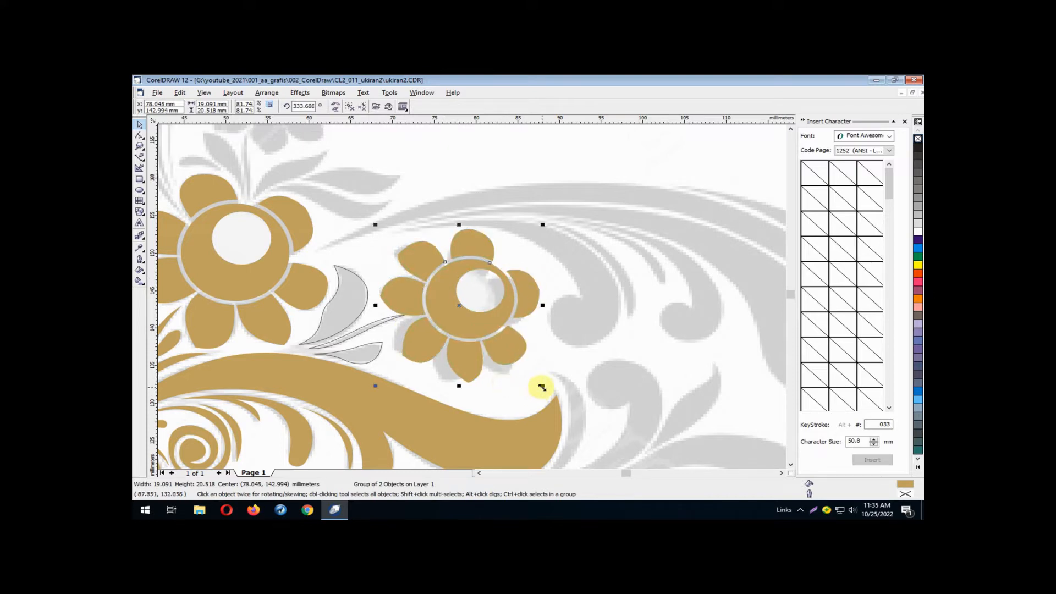
drag(541, 388, 538, 372)
click(550, 304)
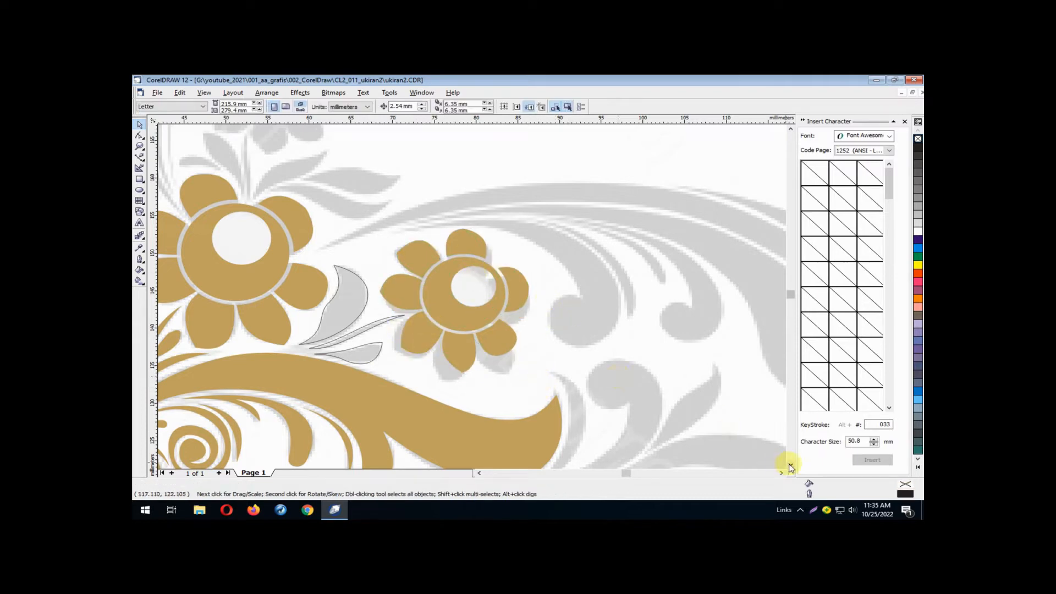
Draw a closed two-node Bezier outline from base to tip of the crescent leaf beside the gold stem's pointed end
scroll(791, 467, down, 5)
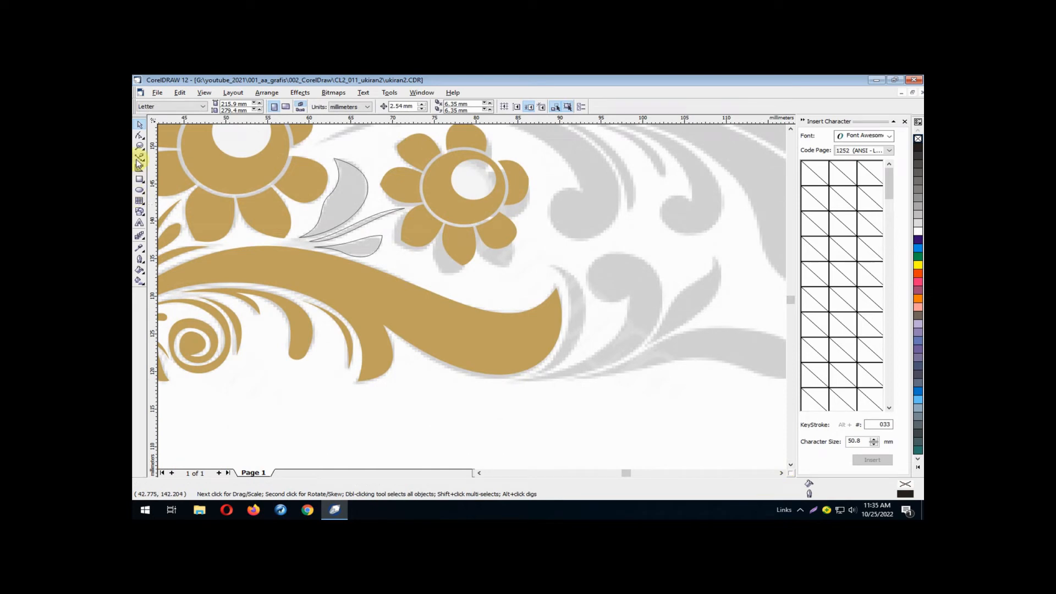
click(138, 160)
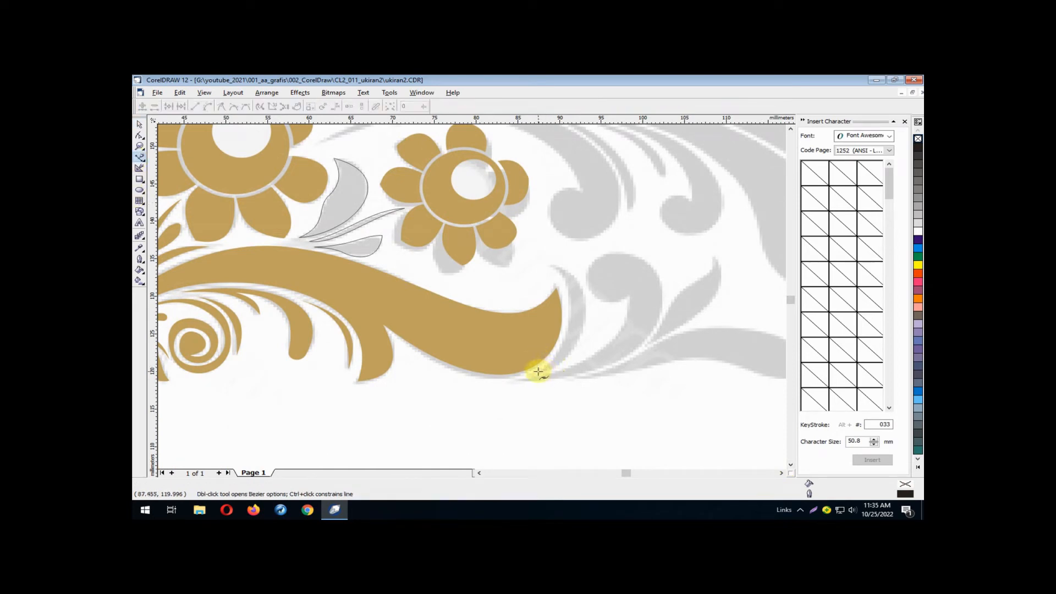
click(538, 372)
click(553, 266)
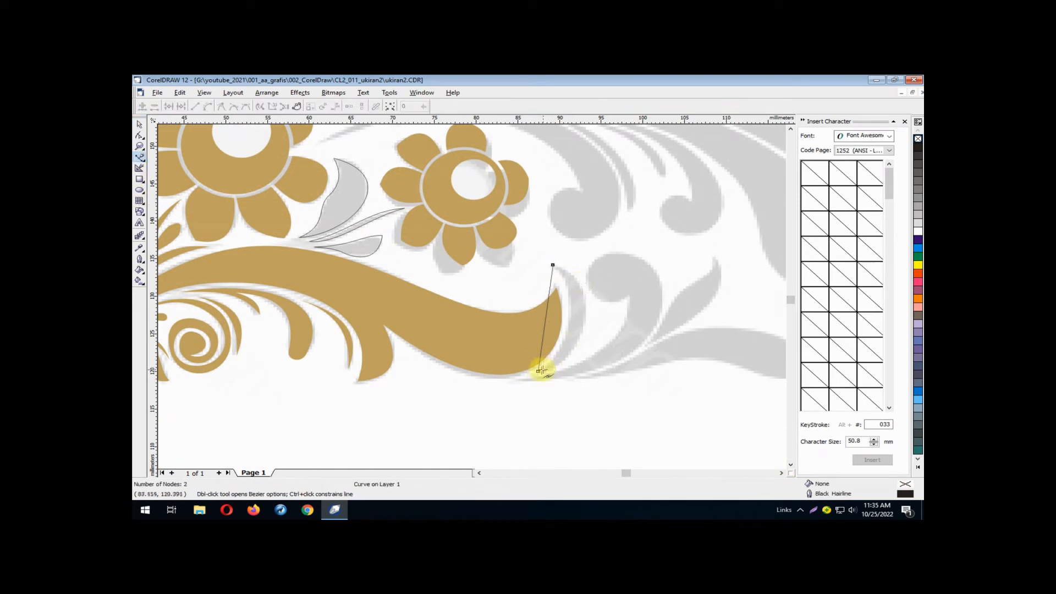
click(538, 372)
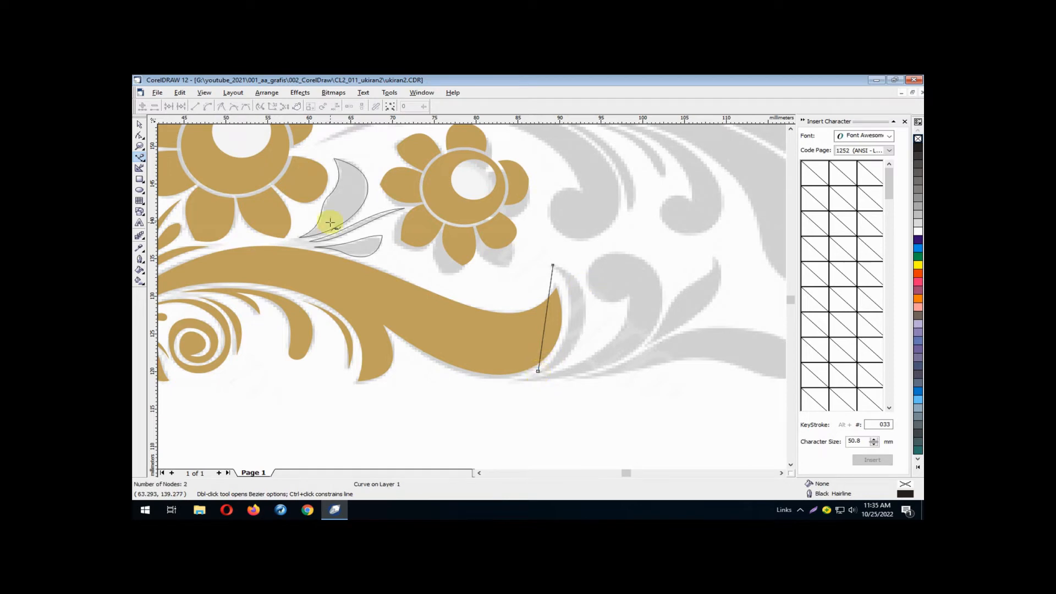
Convert the crescent leaf's segments to curves, bend both sides to the grey shape and refine the outer edge's handles
click(139, 136)
drag(484, 235, 602, 379)
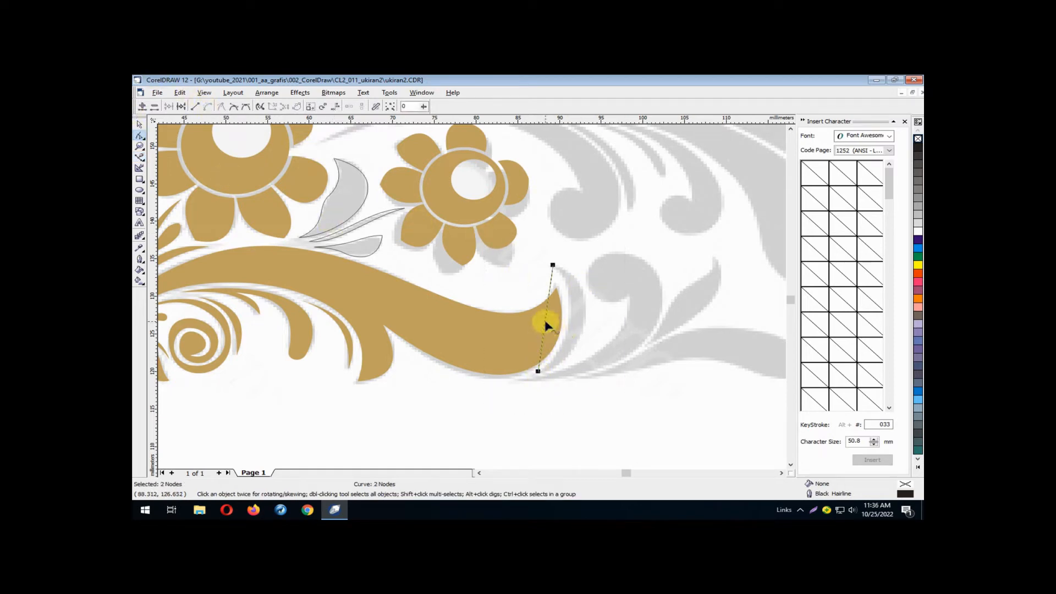
drag(545, 319, 606, 301)
click(606, 301)
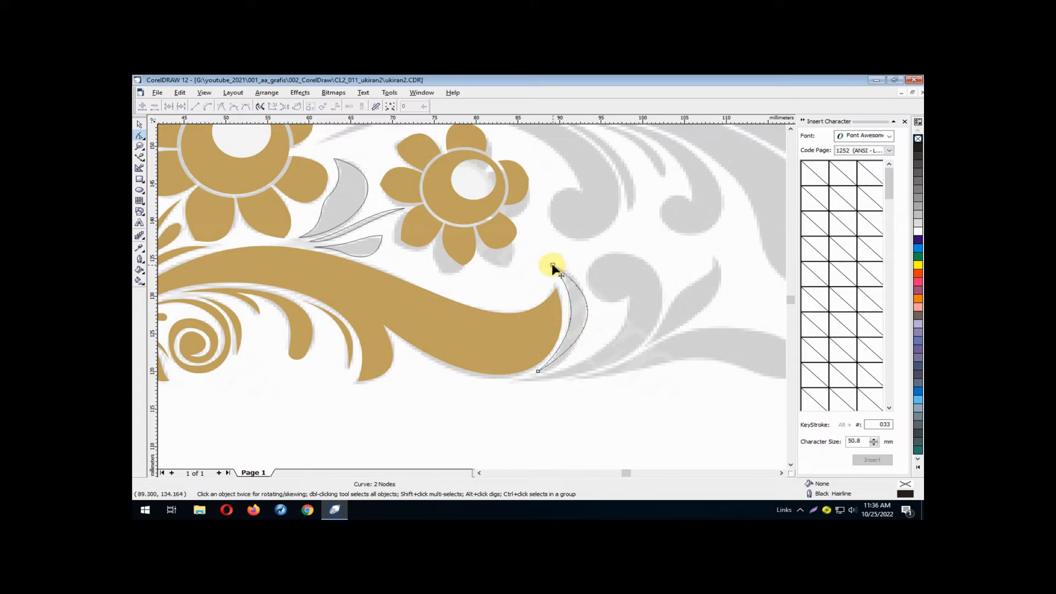
click(554, 265)
drag(601, 297, 601, 285)
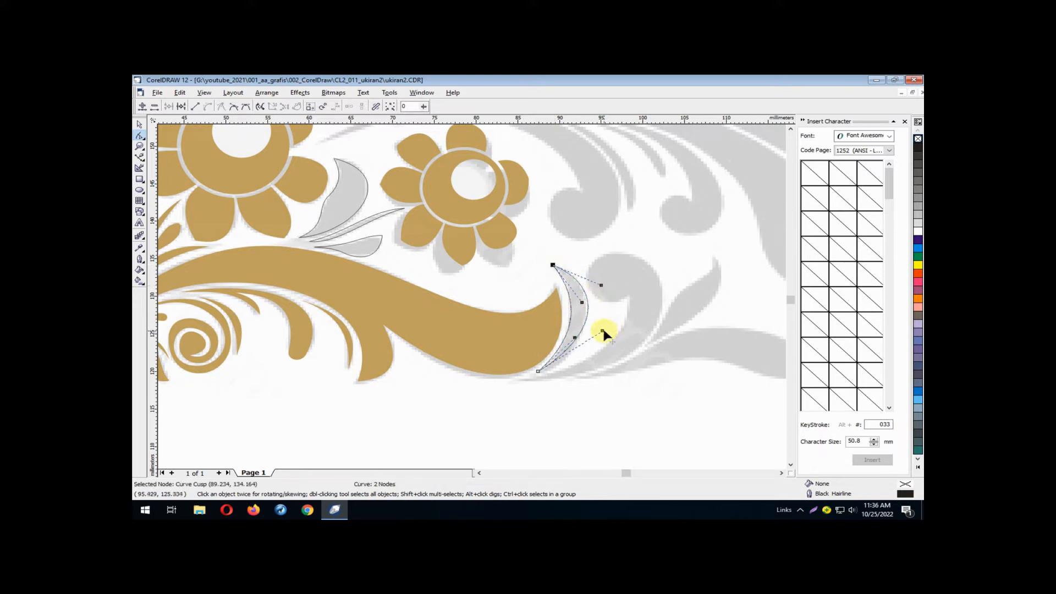
drag(603, 332, 599, 355)
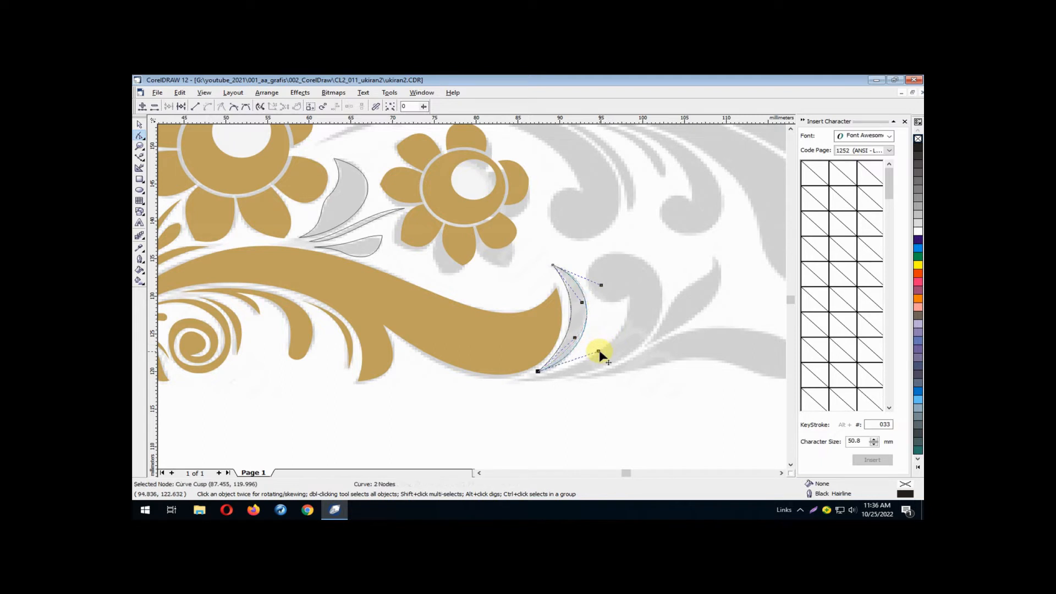
Draw a closed three-node Bezier outline for the small pointed grey leaf beyond the curled leaf, with a node on its upper edge
click(145, 161)
click(649, 343)
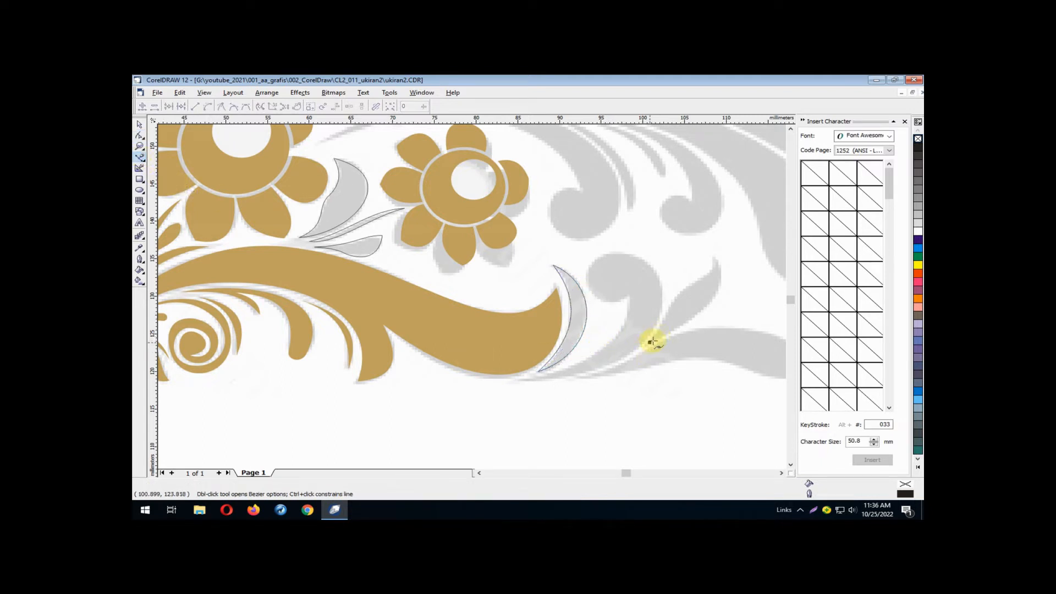
click(696, 281)
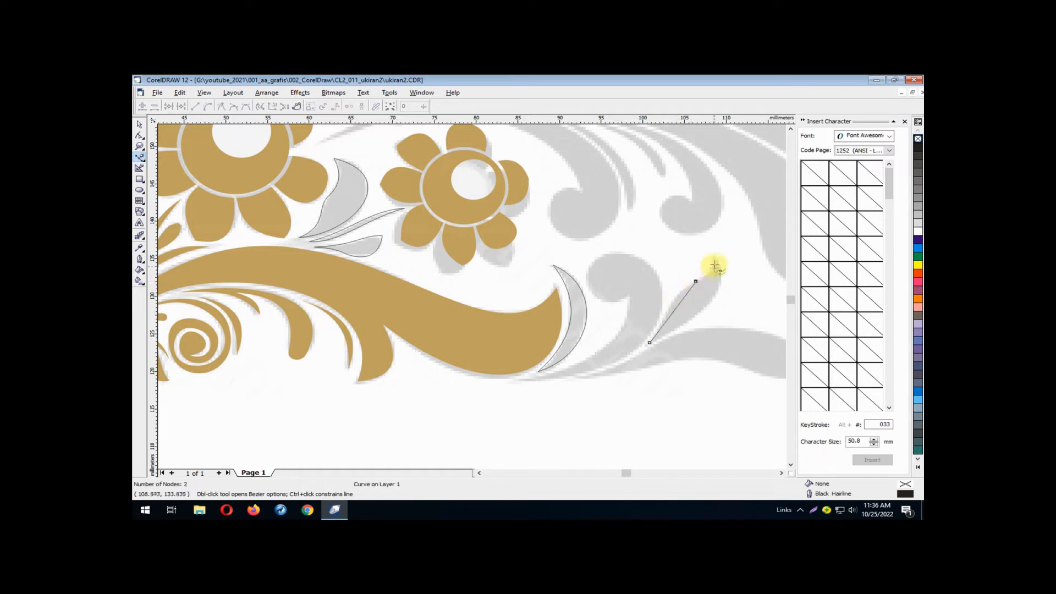
click(714, 258)
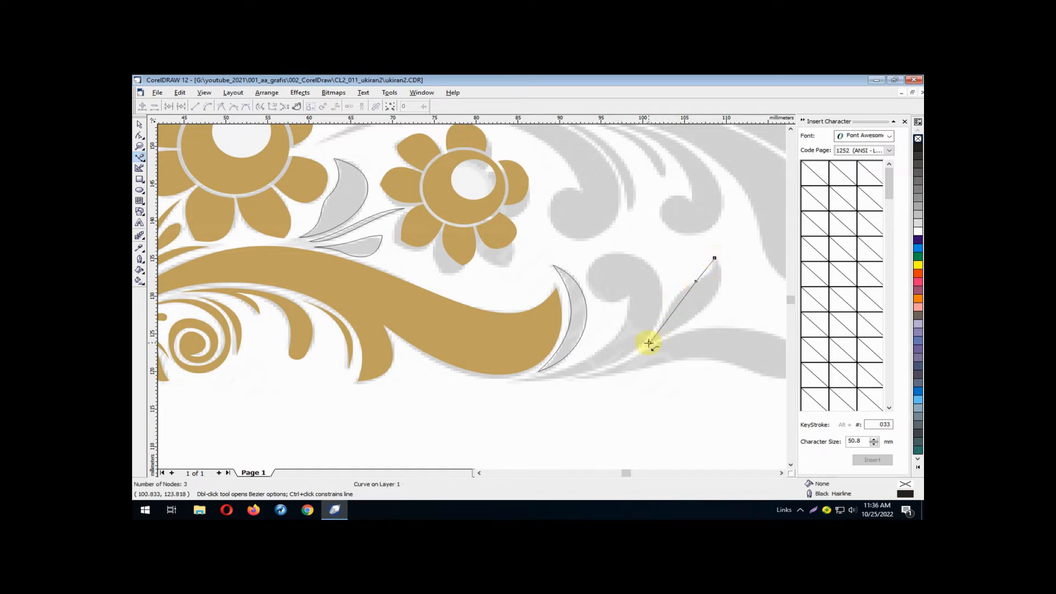
click(649, 342)
Convert the pointed leaf's segments to curves, bend them to the grey template and refine the upper edge's handle
click(139, 124)
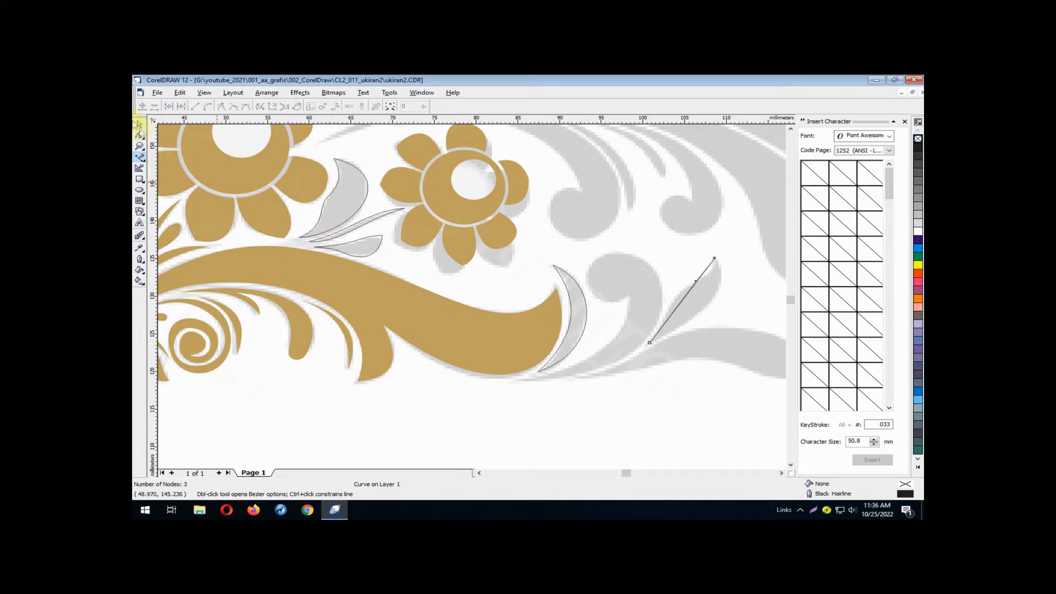
drag(609, 232, 732, 379)
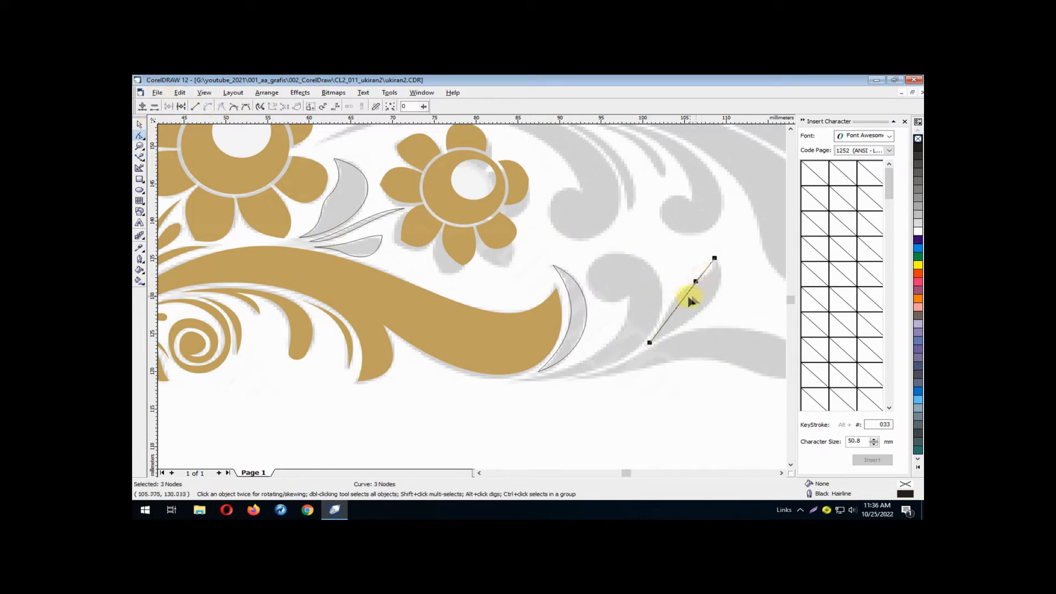
drag(682, 298, 712, 273)
click(738, 262)
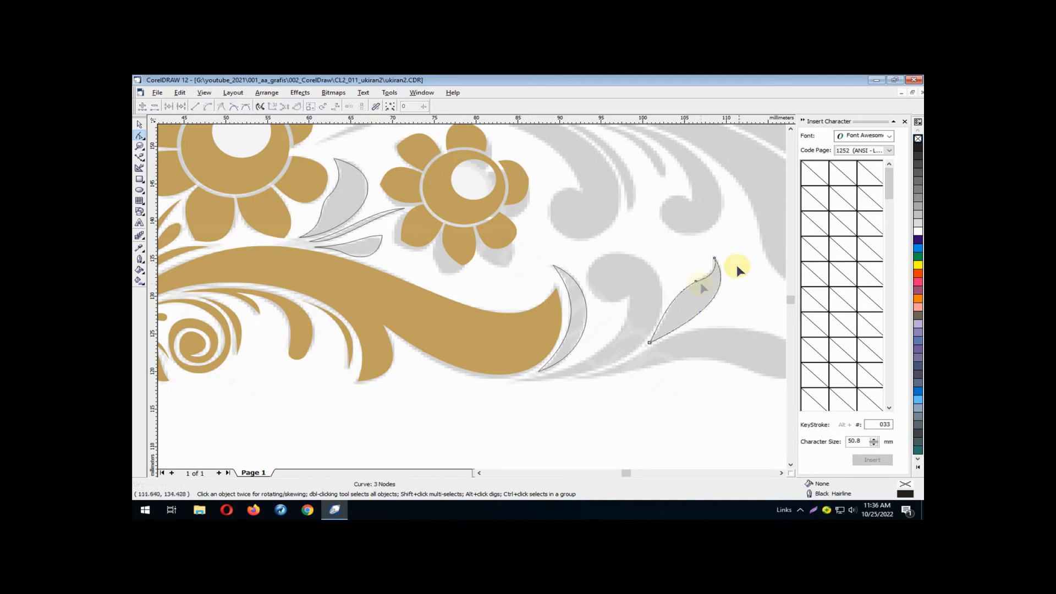
click(696, 281)
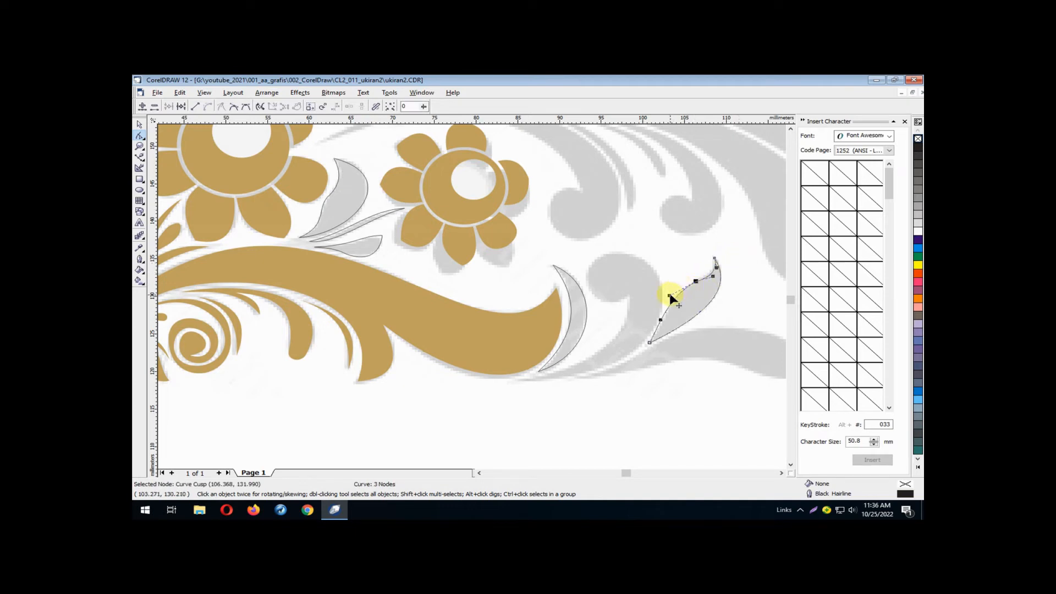
drag(670, 297, 677, 288)
click(731, 285)
Draw a closed four-node Bezier outline for the curled grey leaf between the crescent and the pointed leaf
click(153, 161)
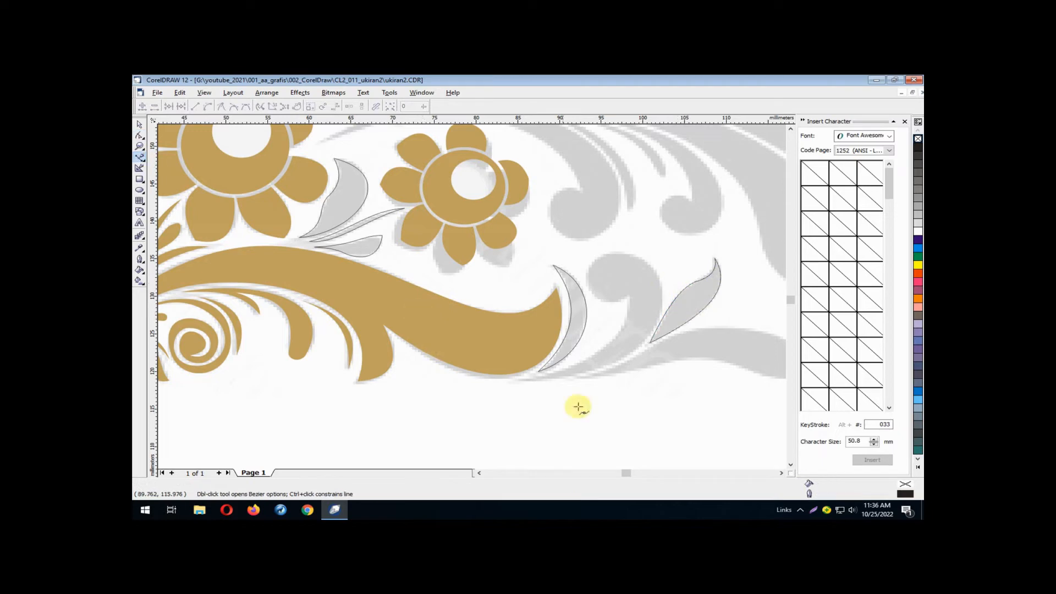
click(525, 381)
click(653, 269)
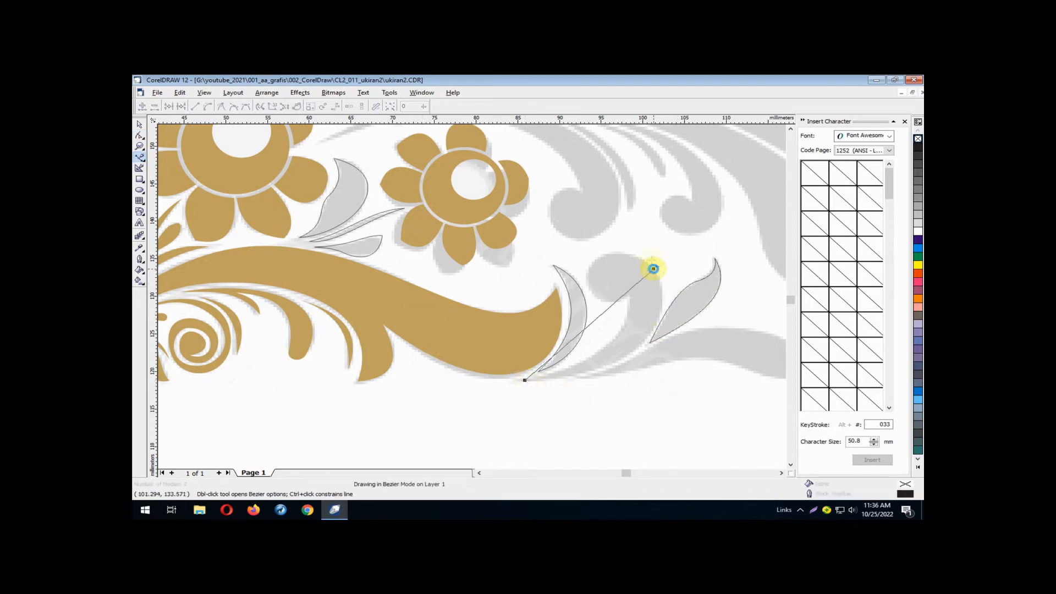
click(592, 296)
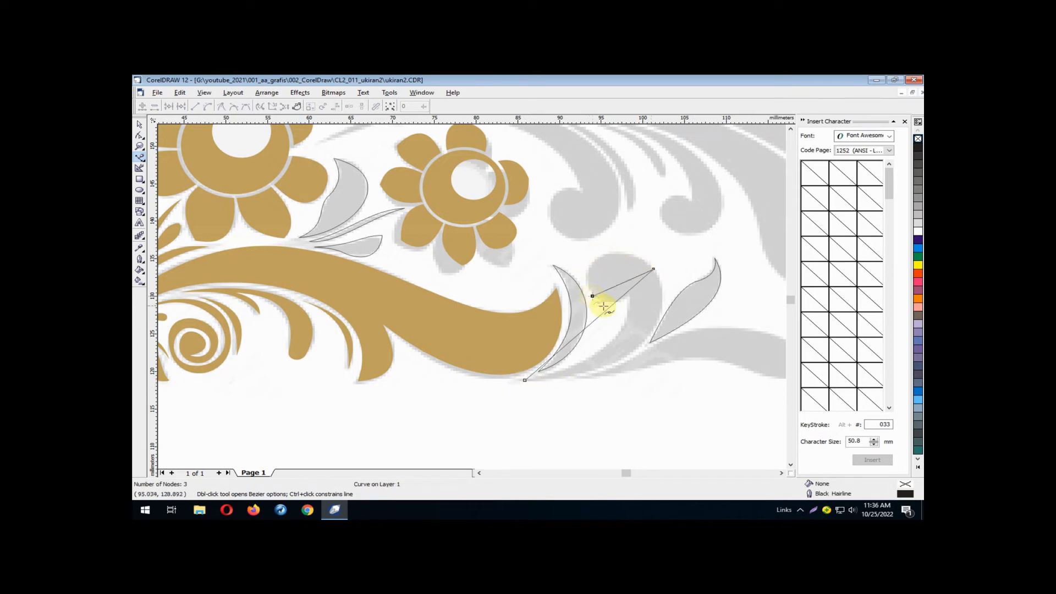
click(629, 297)
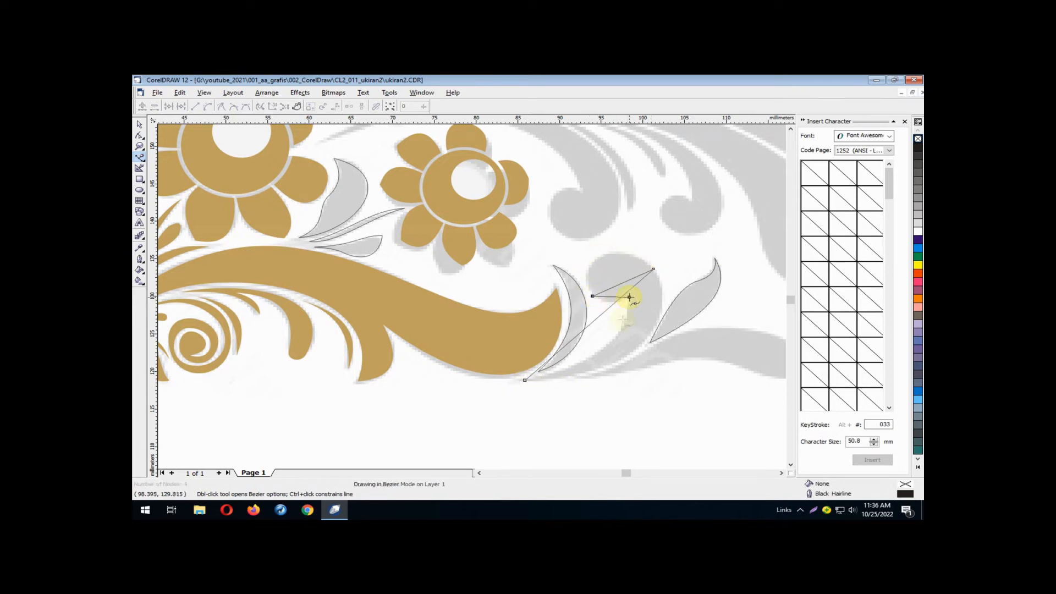
click(525, 380)
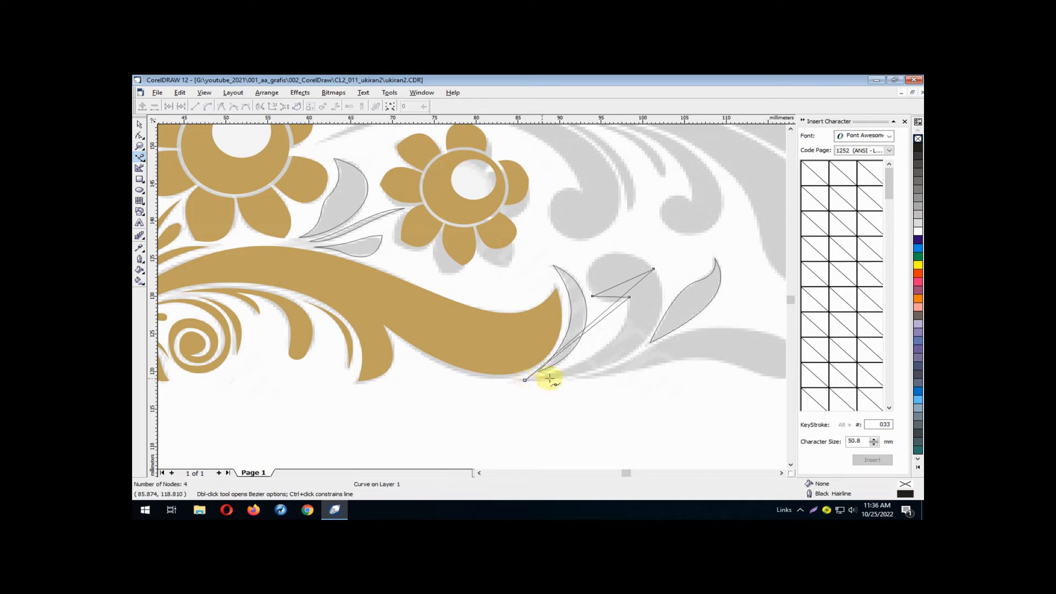
Convert the curled leaf's segments to curves and bend its stem sides and rounded head to the grey template
click(139, 136)
drag(507, 248, 682, 419)
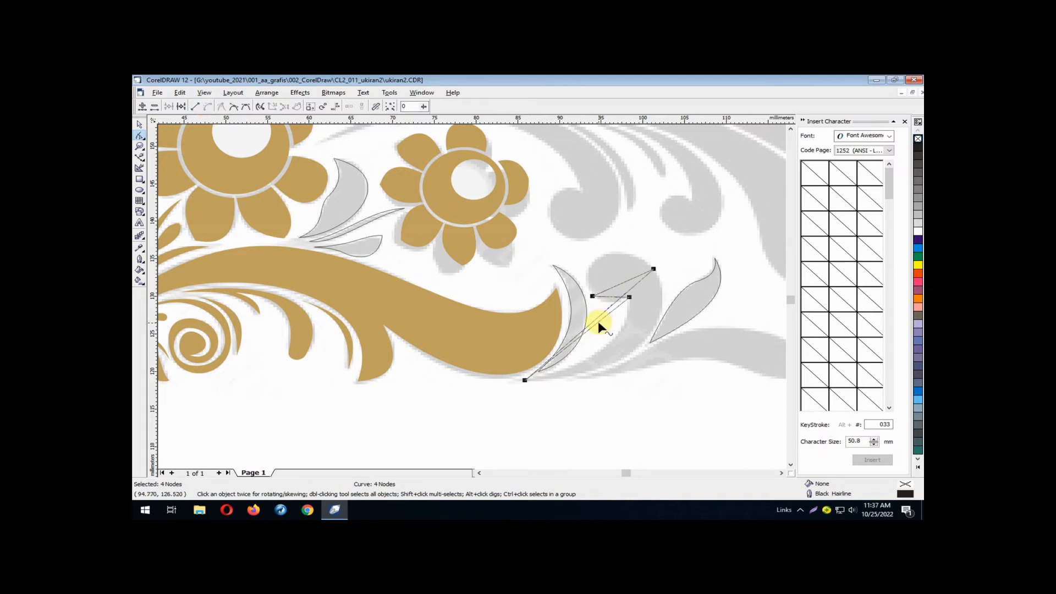
drag(598, 326, 641, 342)
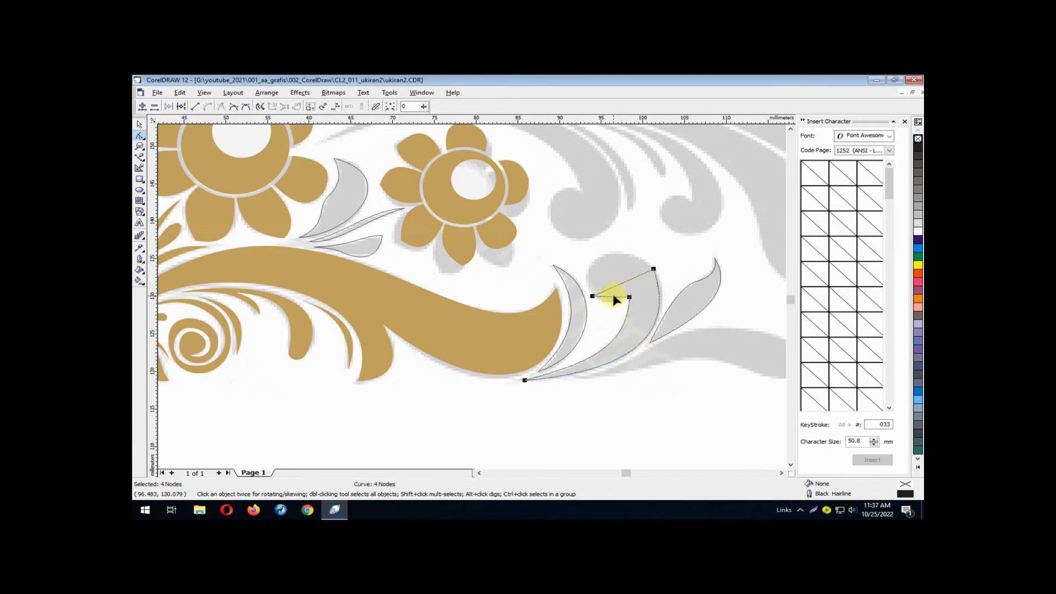
drag(613, 295, 588, 262)
Refine the node handles around the curled leaf's rounded head and outer edge to match the grey shape
click(654, 269)
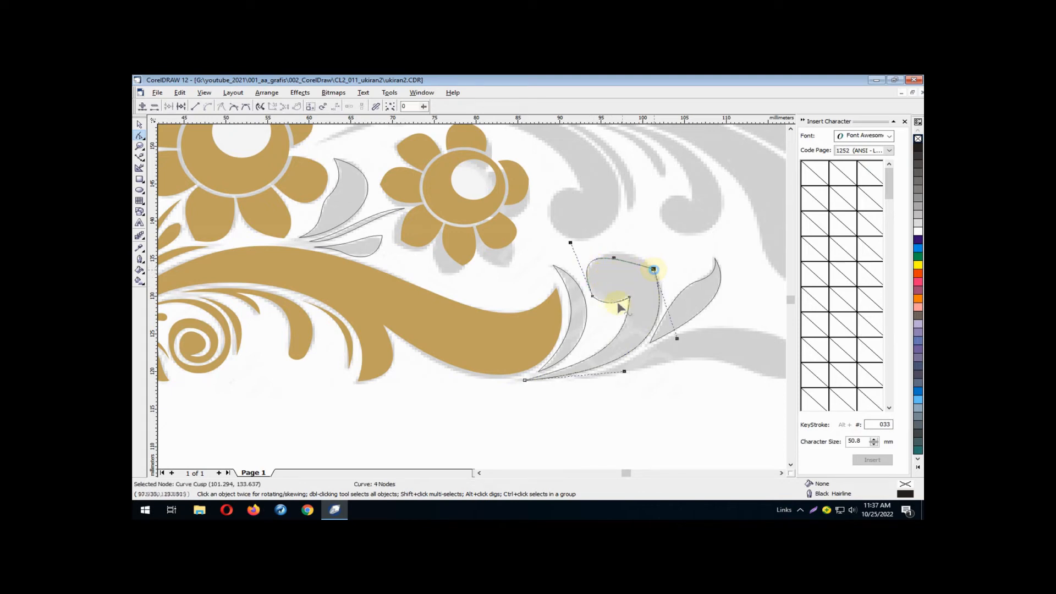
click(592, 295)
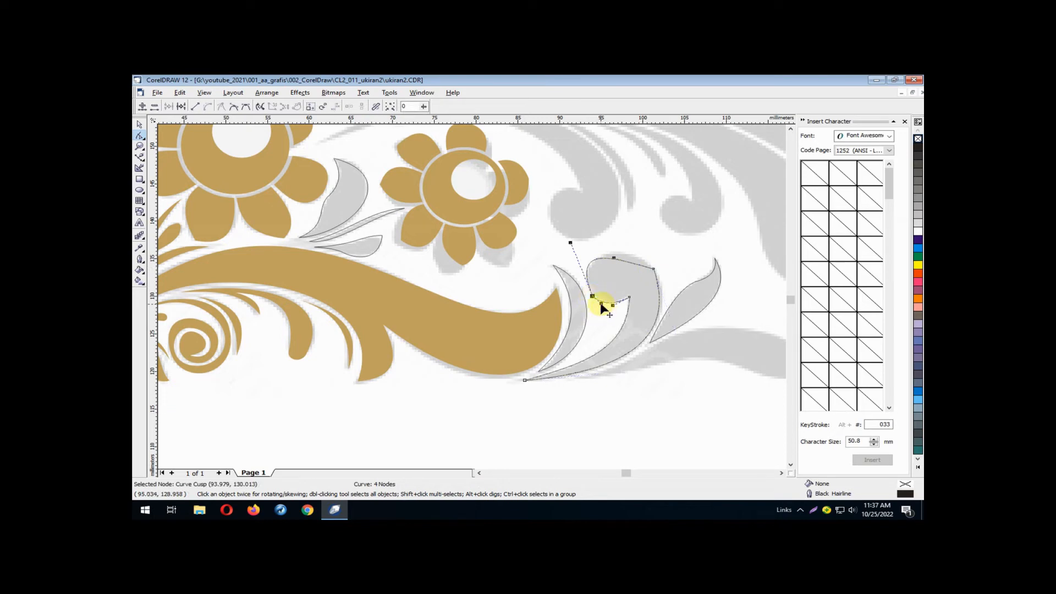
drag(601, 309, 605, 302)
click(654, 269)
drag(615, 259, 646, 242)
click(672, 300)
click(654, 269)
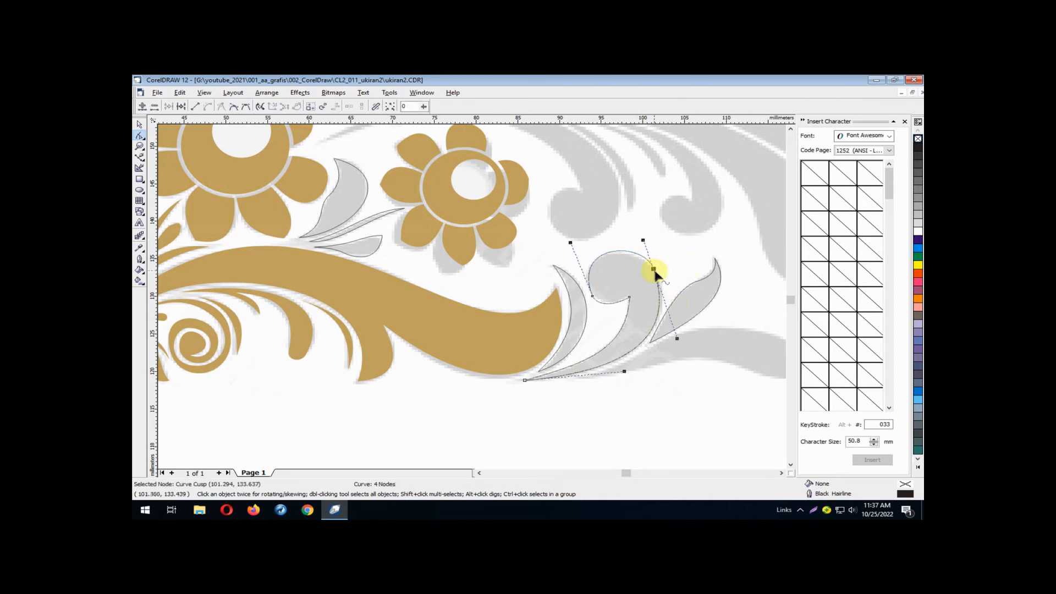
click(641, 240)
click(654, 269)
drag(677, 342, 685, 322)
drag(643, 240, 632, 236)
click(678, 240)
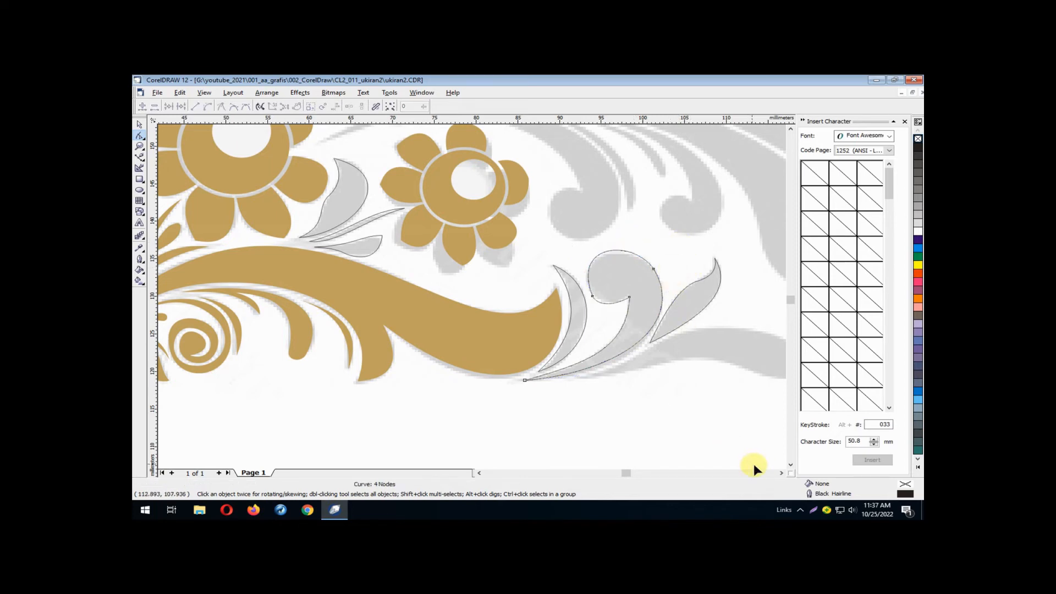
Draw a closed five-node Bezier outline for the long grey leaf at the far end of the lower branch
click(781, 473)
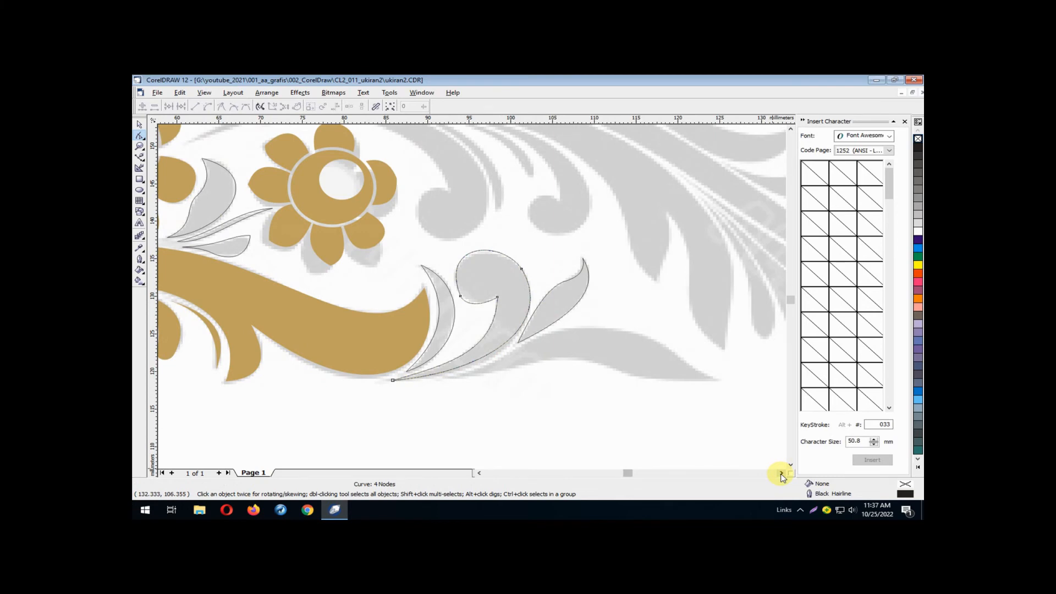
click(781, 473)
click(139, 158)
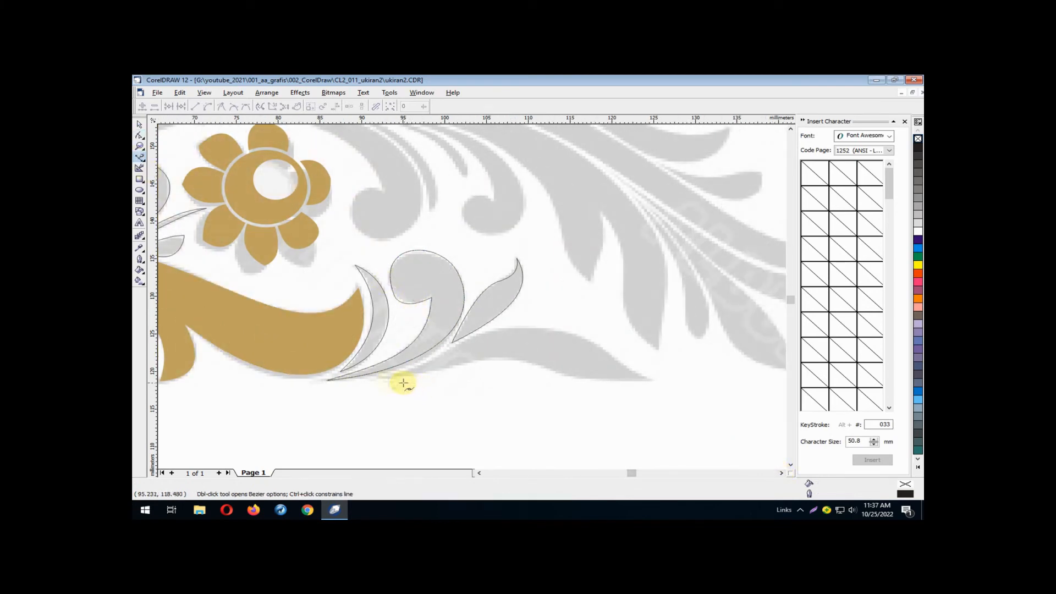
click(380, 381)
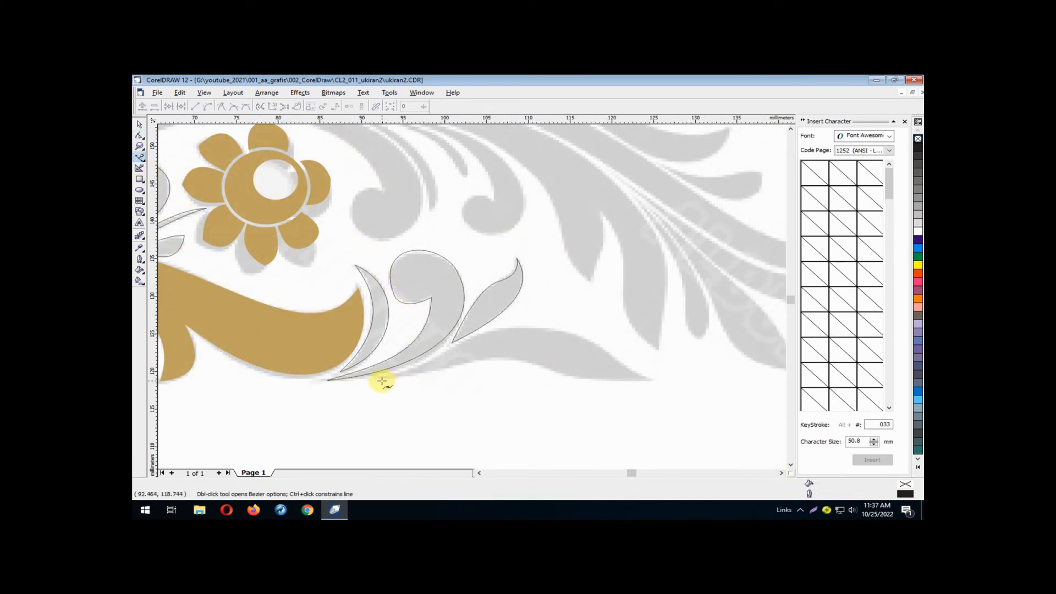
click(516, 359)
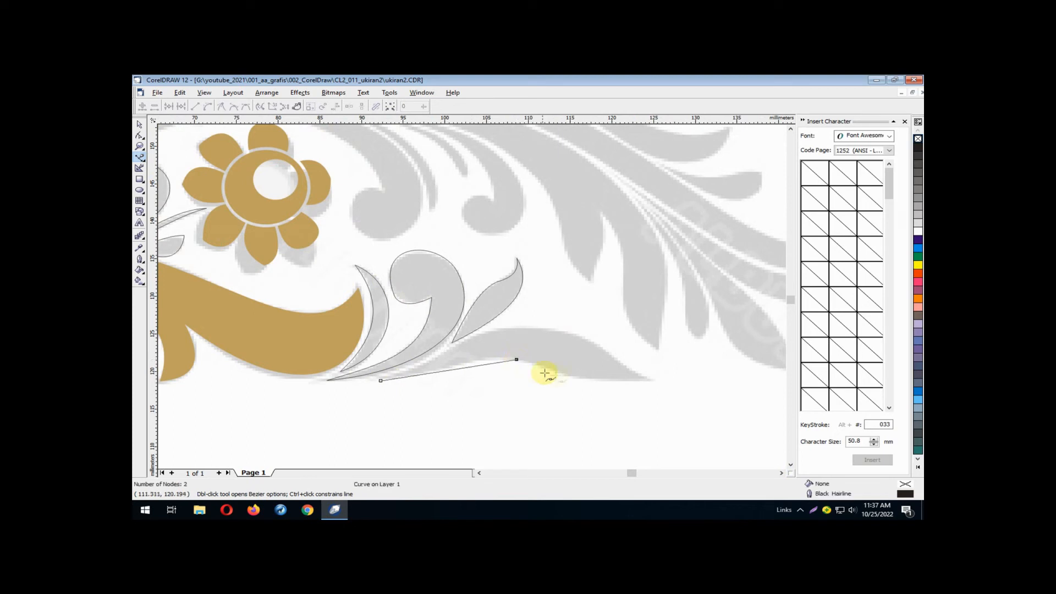
click(651, 380)
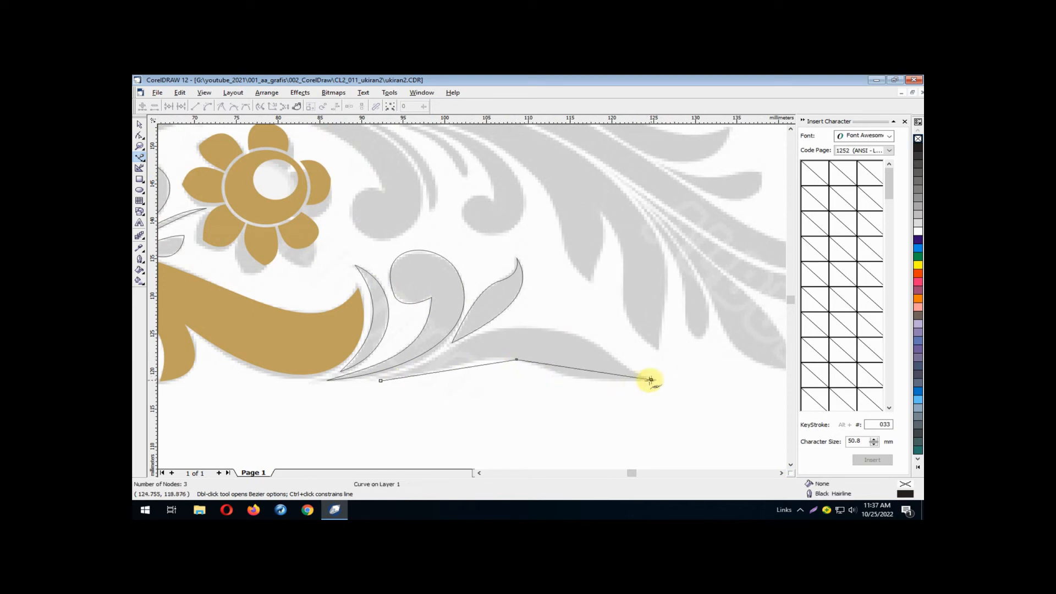
click(574, 333)
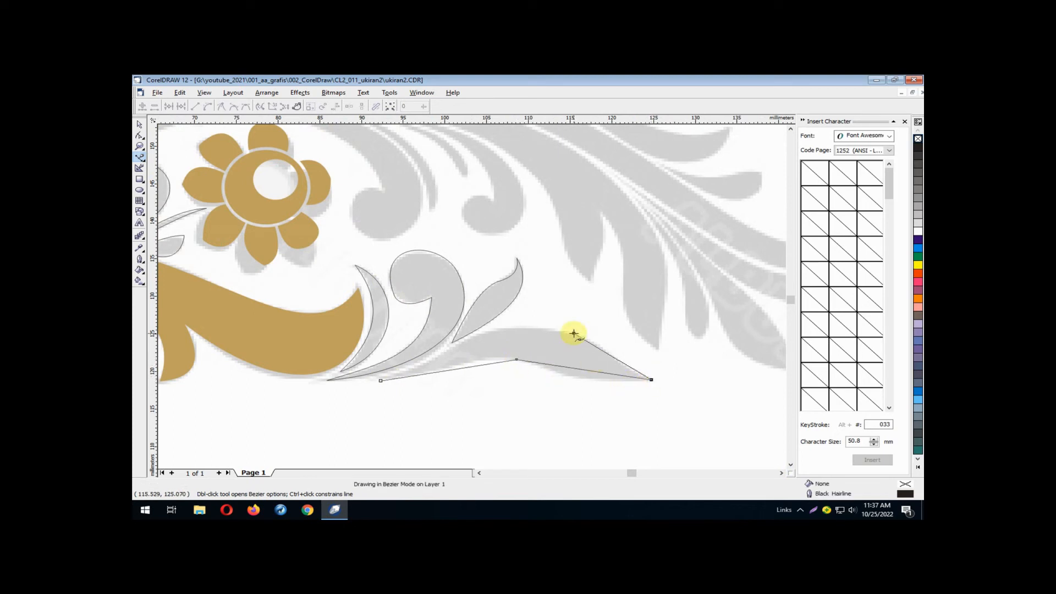
click(457, 345)
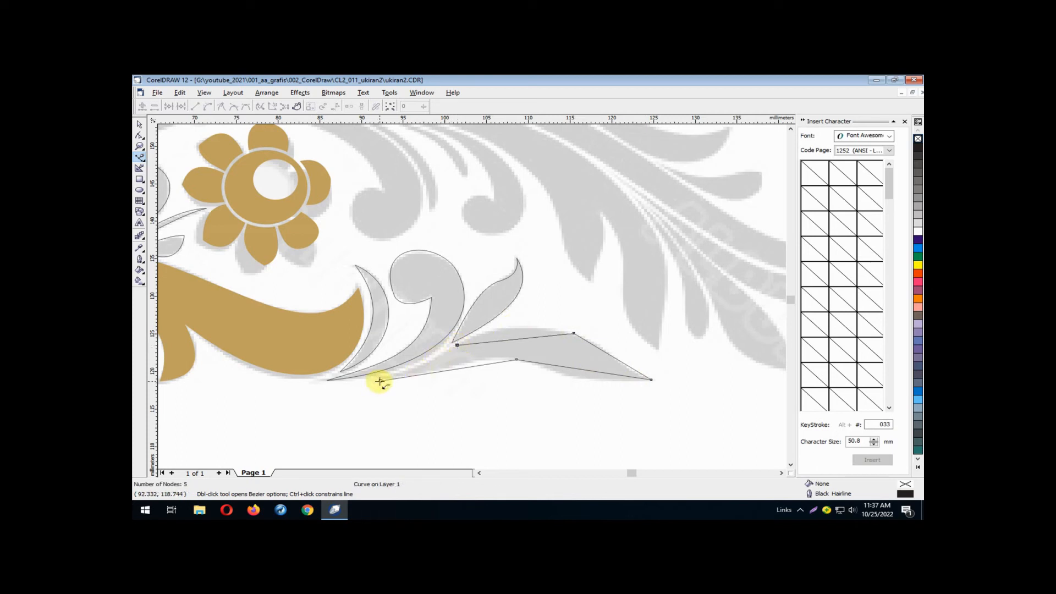
click(381, 381)
Convert the long leaf's segments to curves and bend its lower and upper edges to the grey template
click(139, 135)
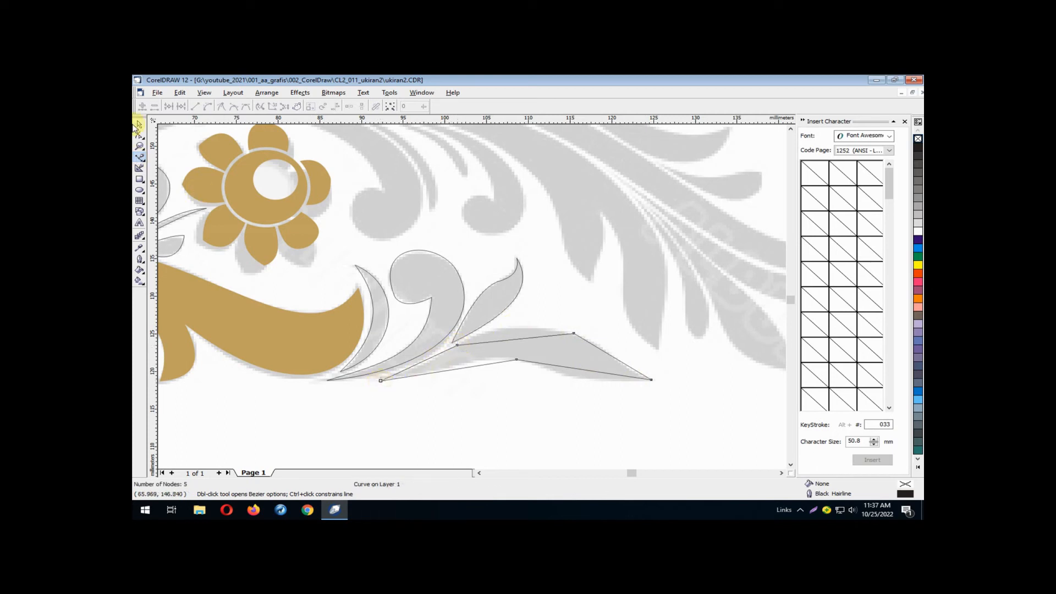
drag(325, 259, 721, 440)
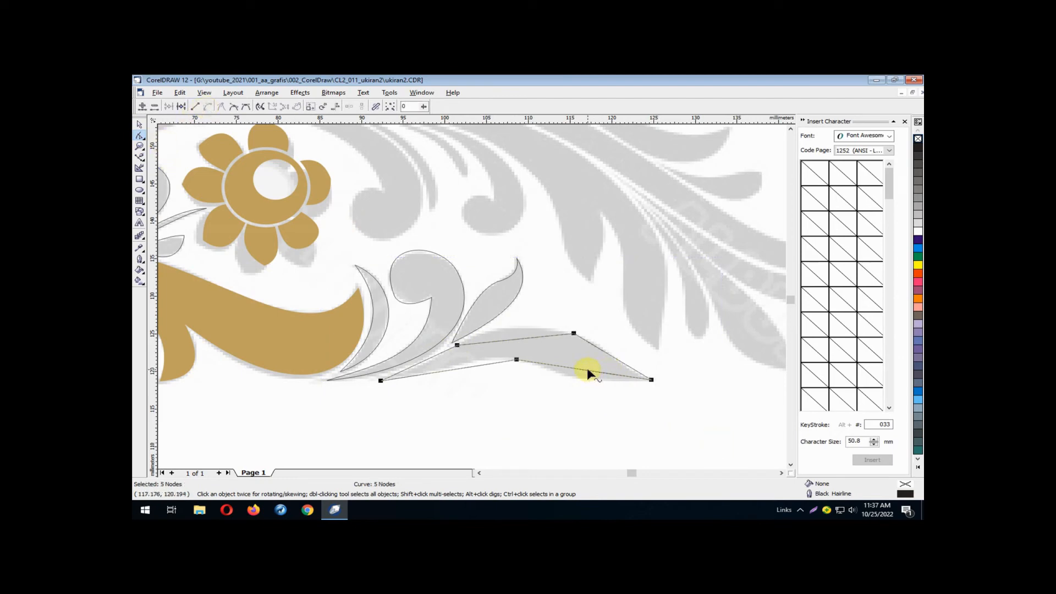
drag(587, 368, 547, 377)
drag(485, 365, 512, 330)
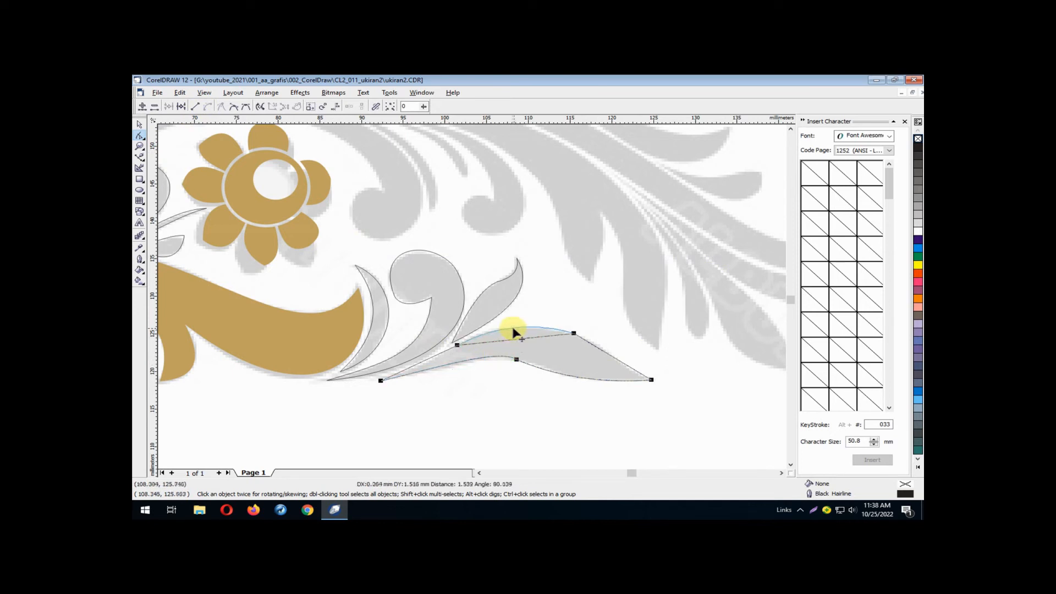
Refine the curve handles between the long leaf's upper node and its pointed tip, and deselect the finished outline
click(652, 379)
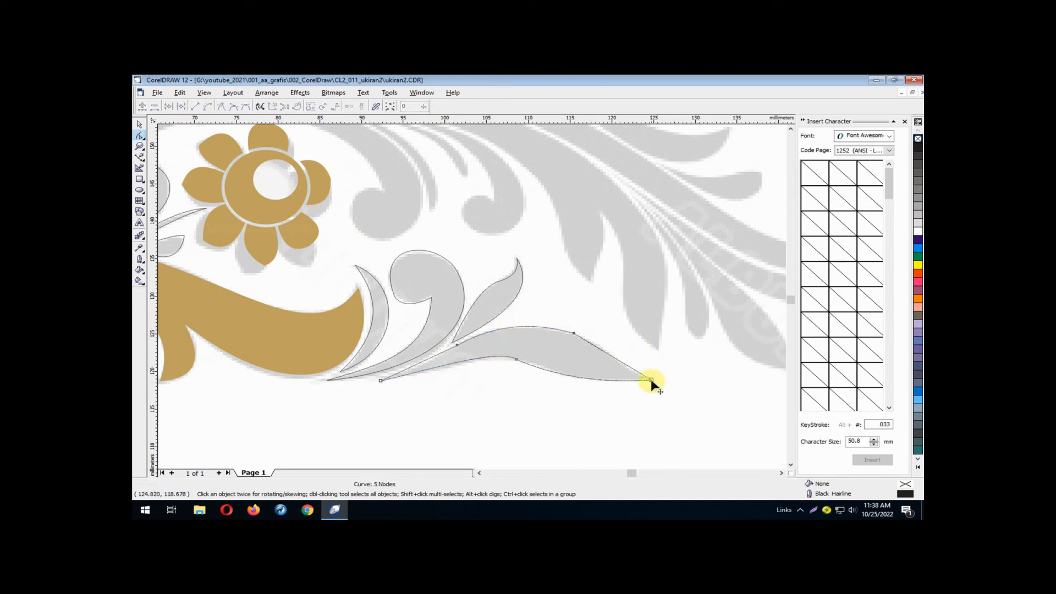
click(651, 379)
drag(600, 349, 605, 346)
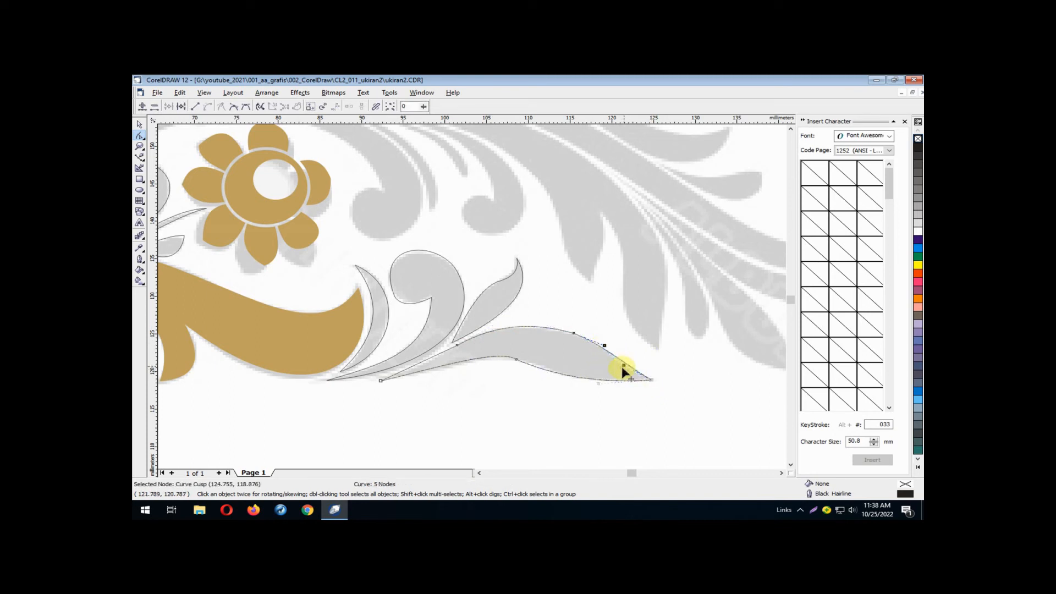
click(621, 367)
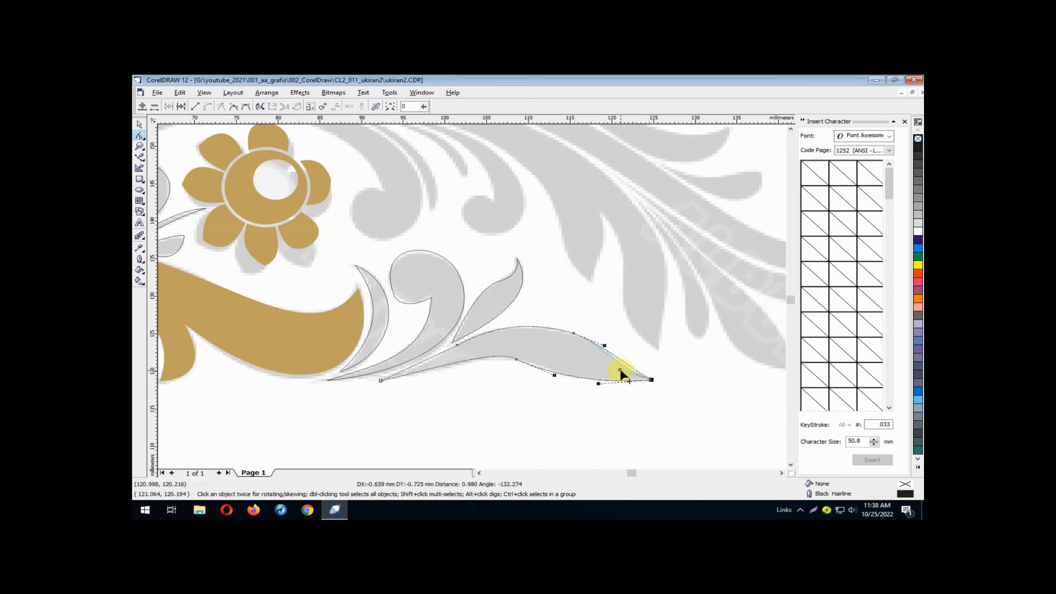
click(454, 346)
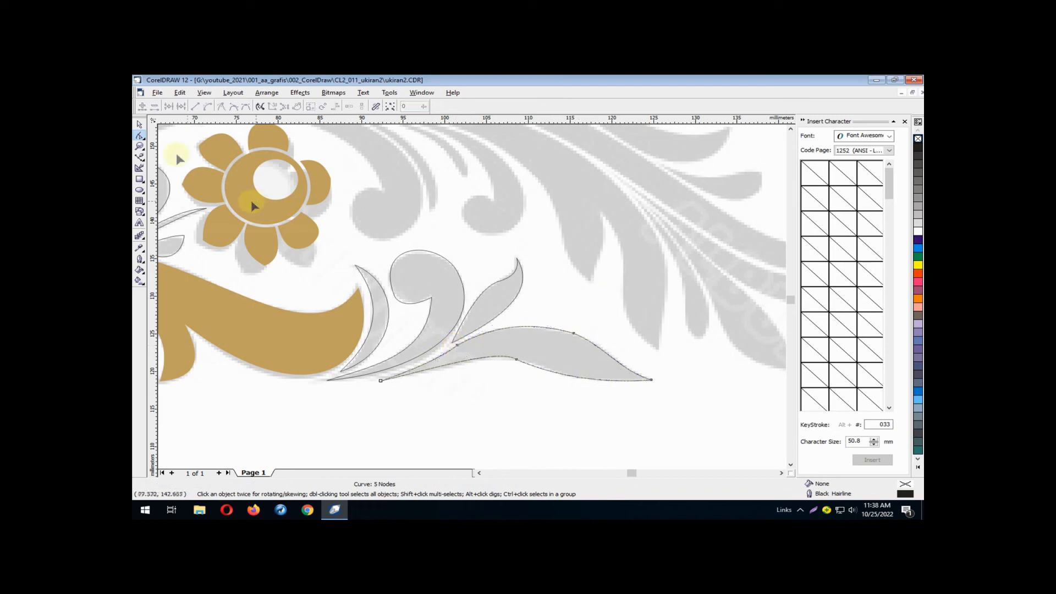
click(139, 124)
click(469, 409)
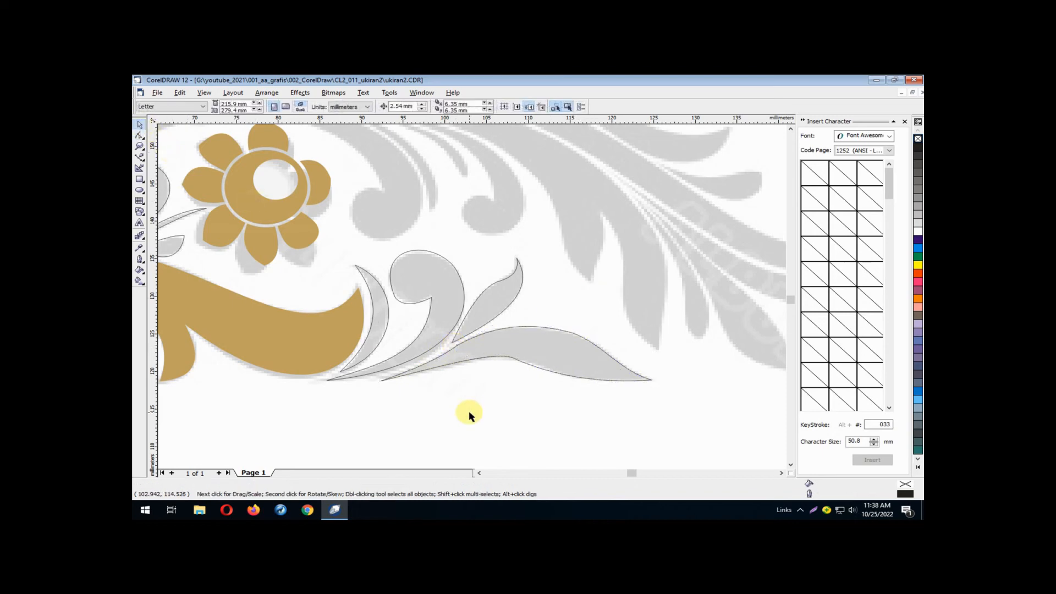
Fill all the newly traced leaves along the lower branch with Gold and remove their outlines
key(F3)
drag(685, 433, 418, 261)
click(918, 467)
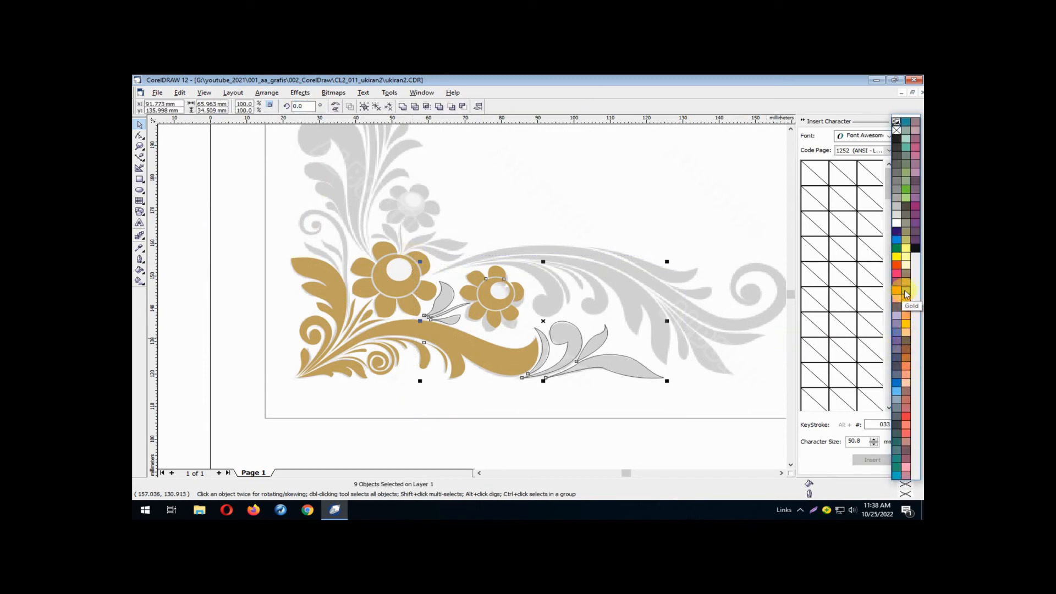
click(904, 289)
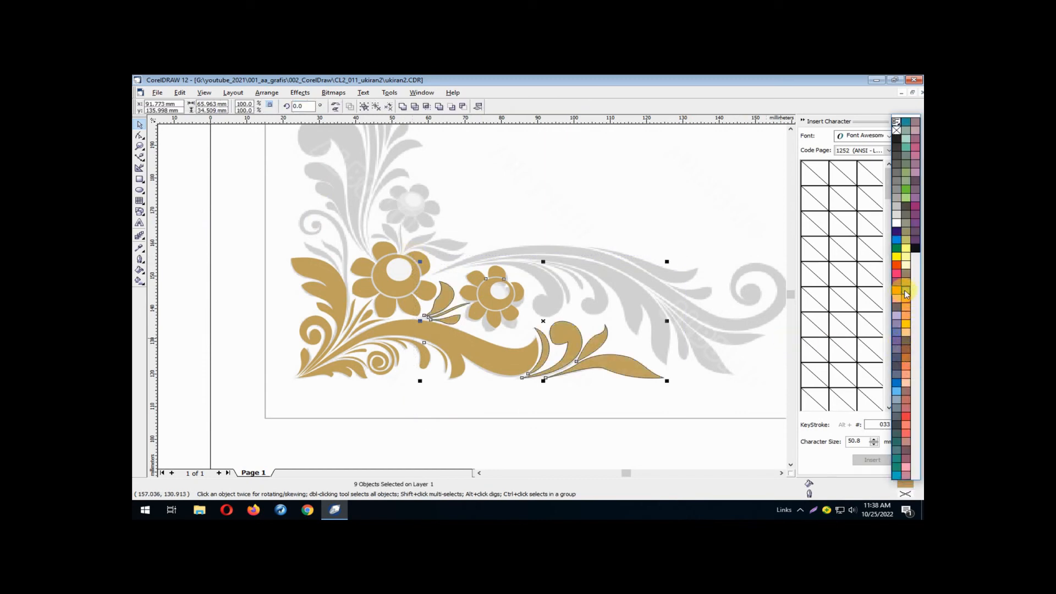
click(139, 259)
click(188, 265)
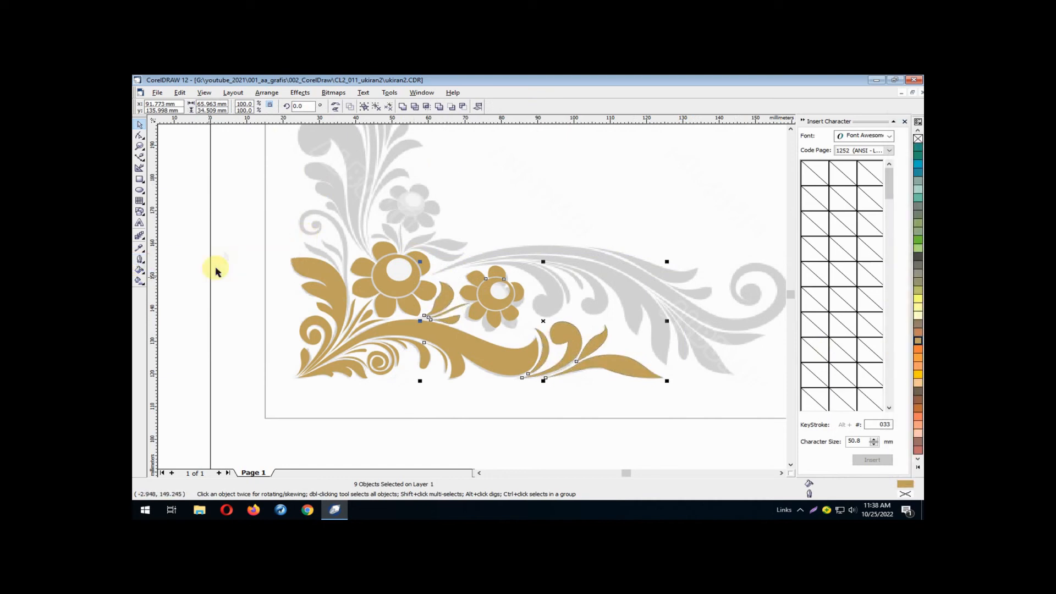
click(224, 252)
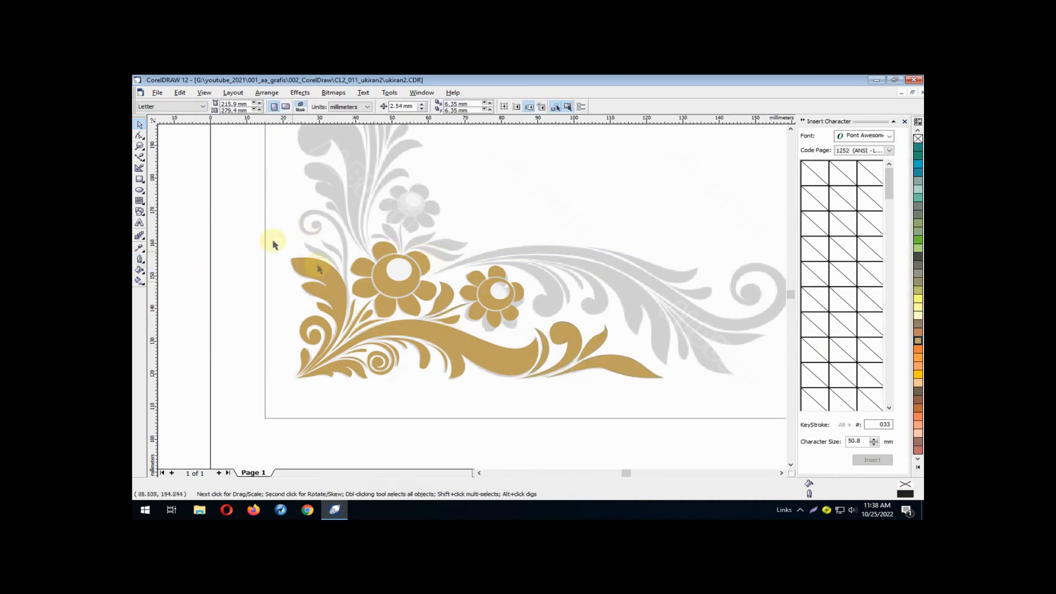
Group all the gold flowers, leaves and branch pieces traced so far into one object
drag(238, 219, 683, 408)
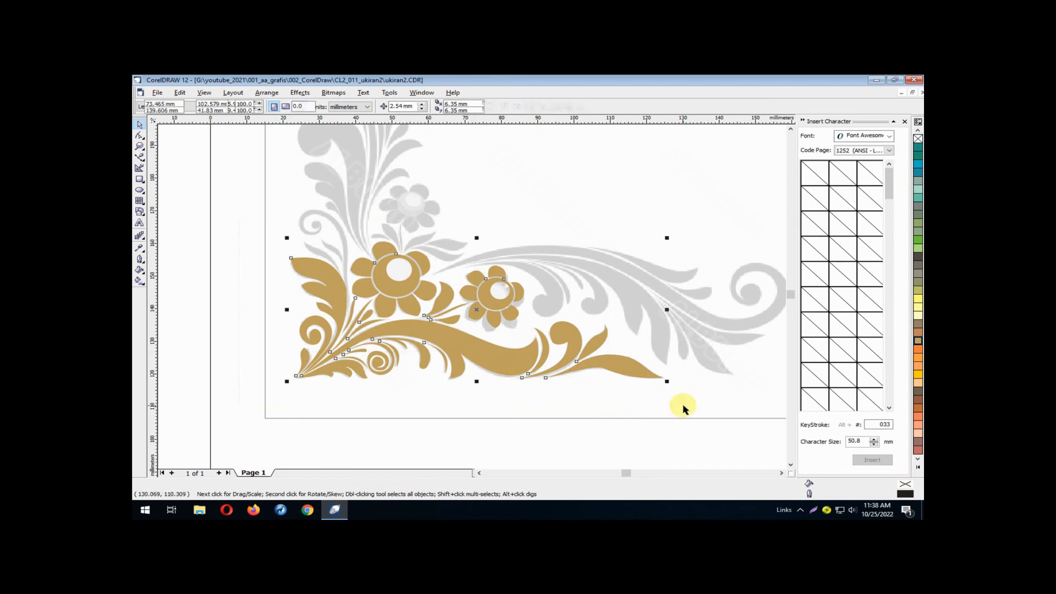
click(267, 93)
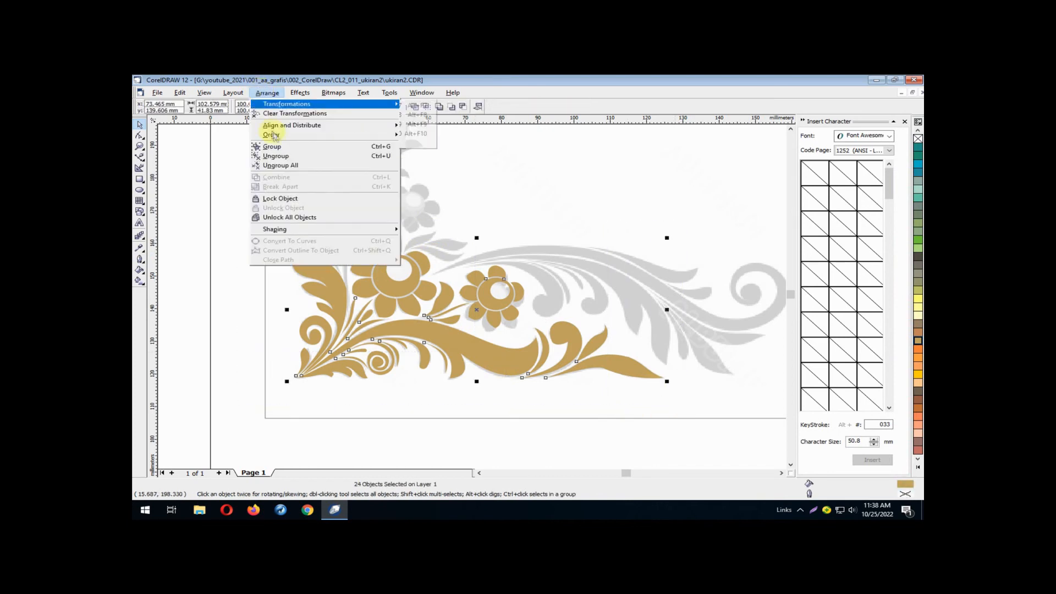
click(281, 146)
click(241, 215)
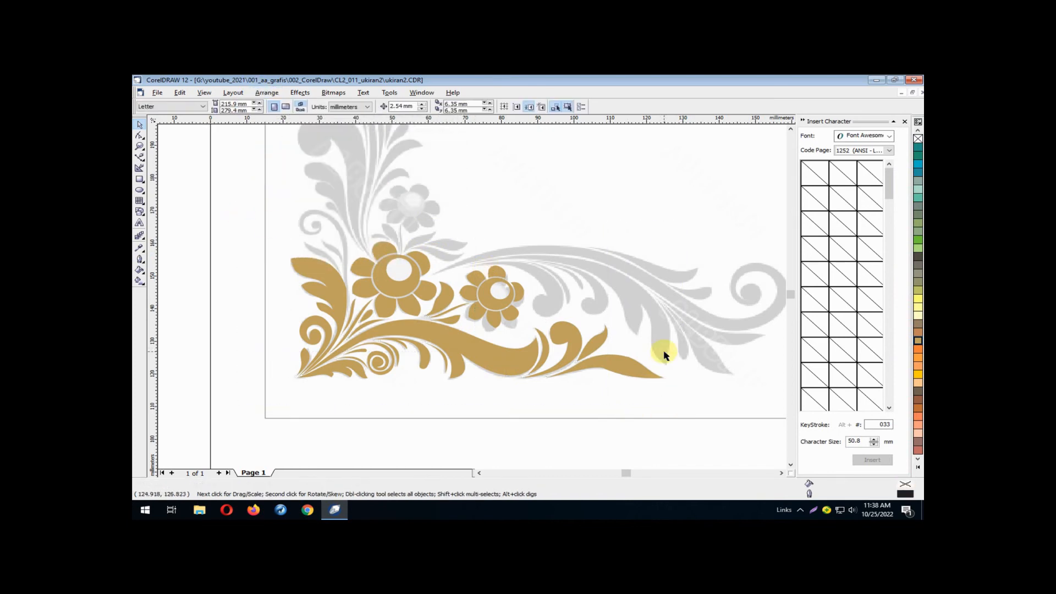